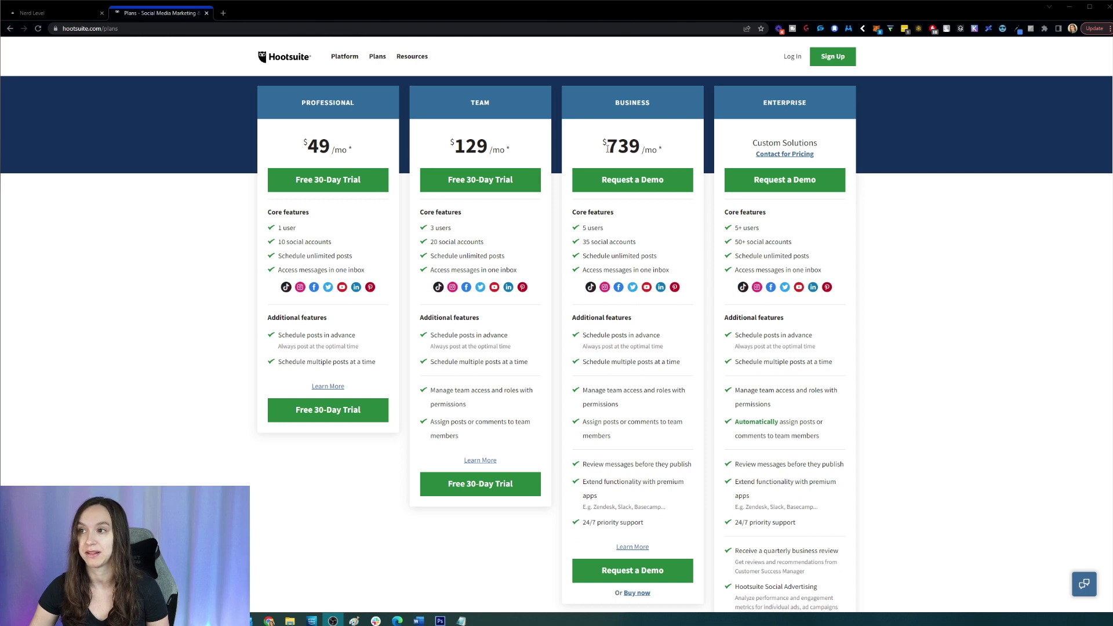
# Highlight the Hootsuite Business plan's $739 price and 5-user limit, then return to HighLevel
pyautogui.moveTo(607, 150); pyautogui.dragTo(670, 144)
pyautogui.moveTo(616, 227); pyautogui.dragTo(574, 228)
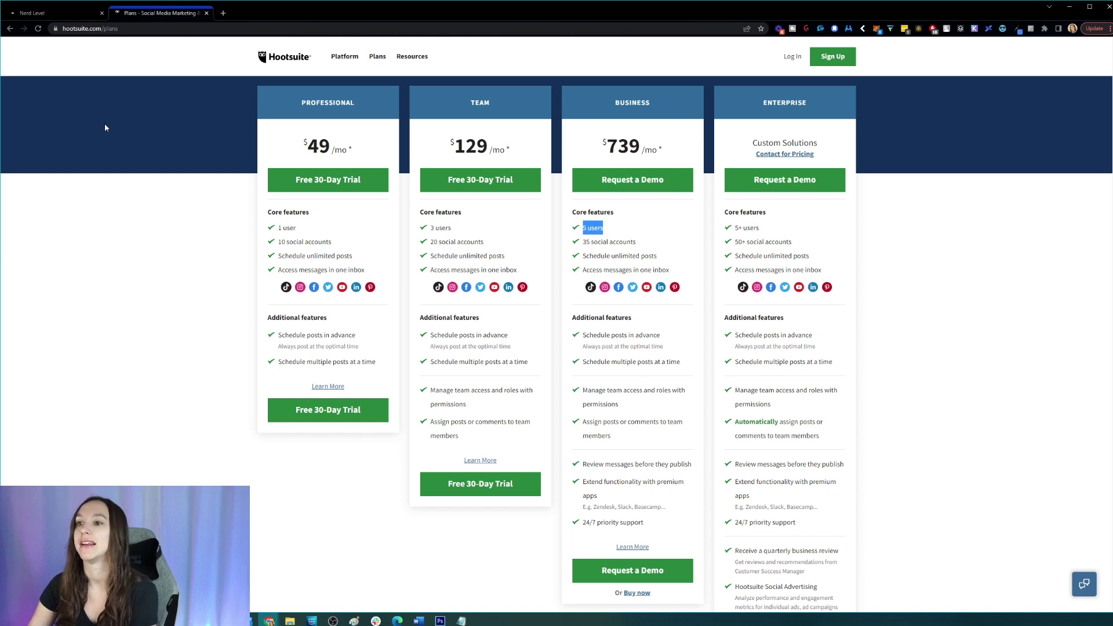
pyautogui.click(64, 14)
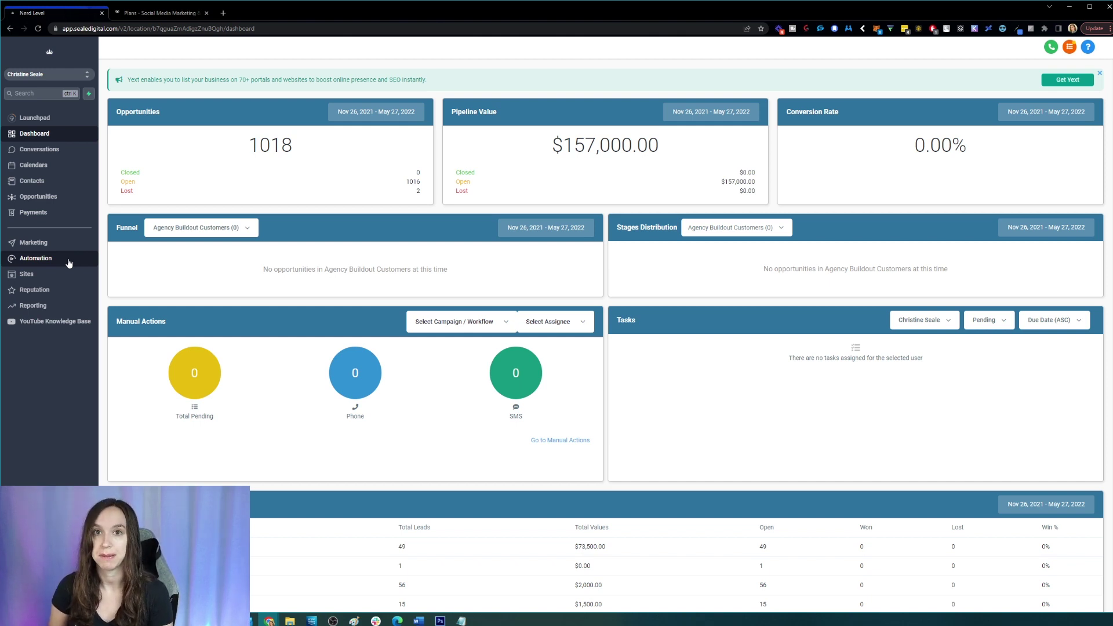
# Open the Marketing Social Planner and bring up the Add Social Account dialog
pyautogui.click(47, 242)
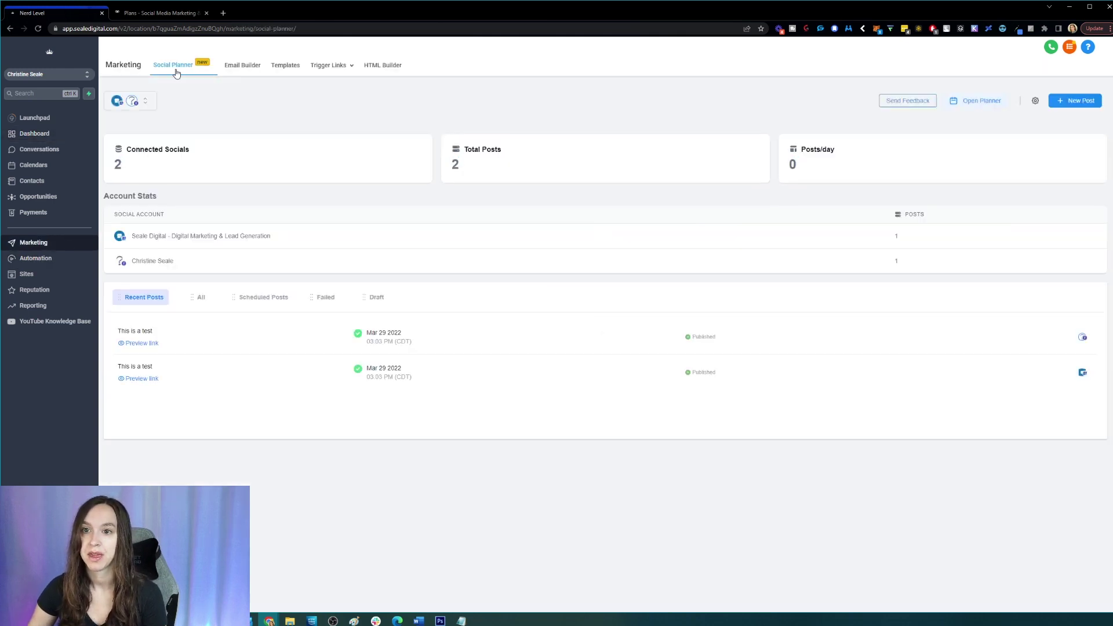
pyautogui.click(132, 102)
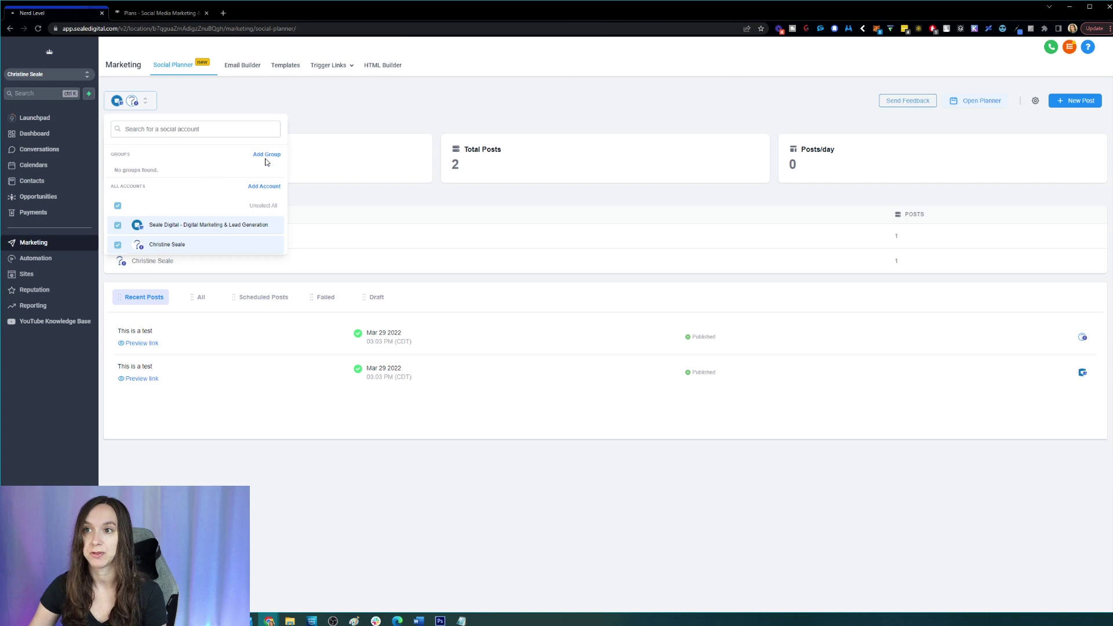
pyautogui.click(257, 189)
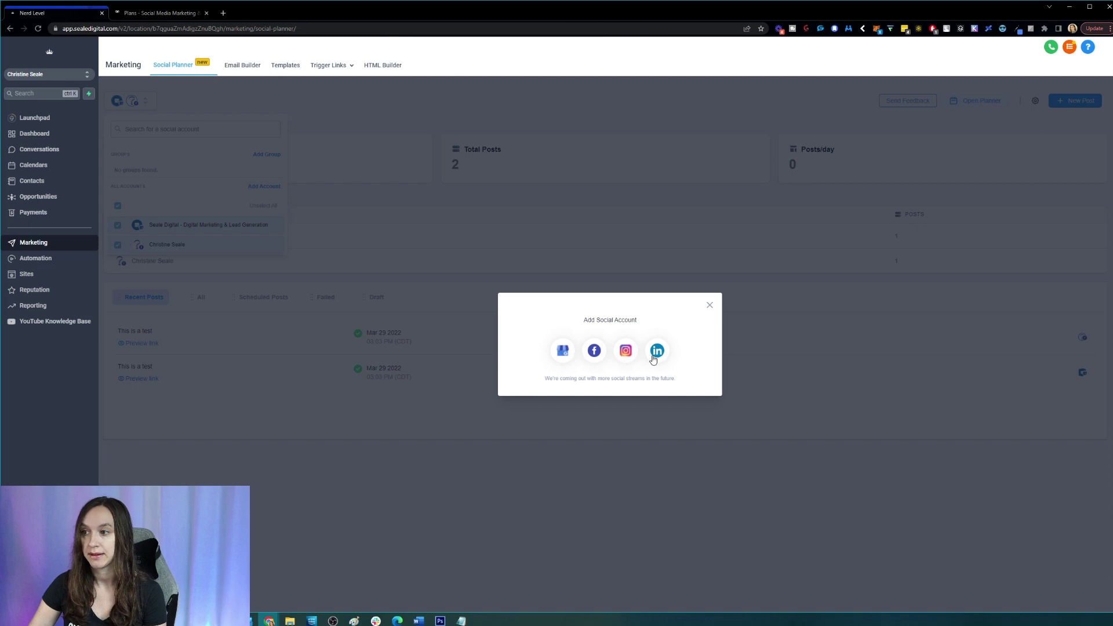
# Authorize through Facebook and connect the Instagram business account as the third social
pyautogui.click(625, 350)
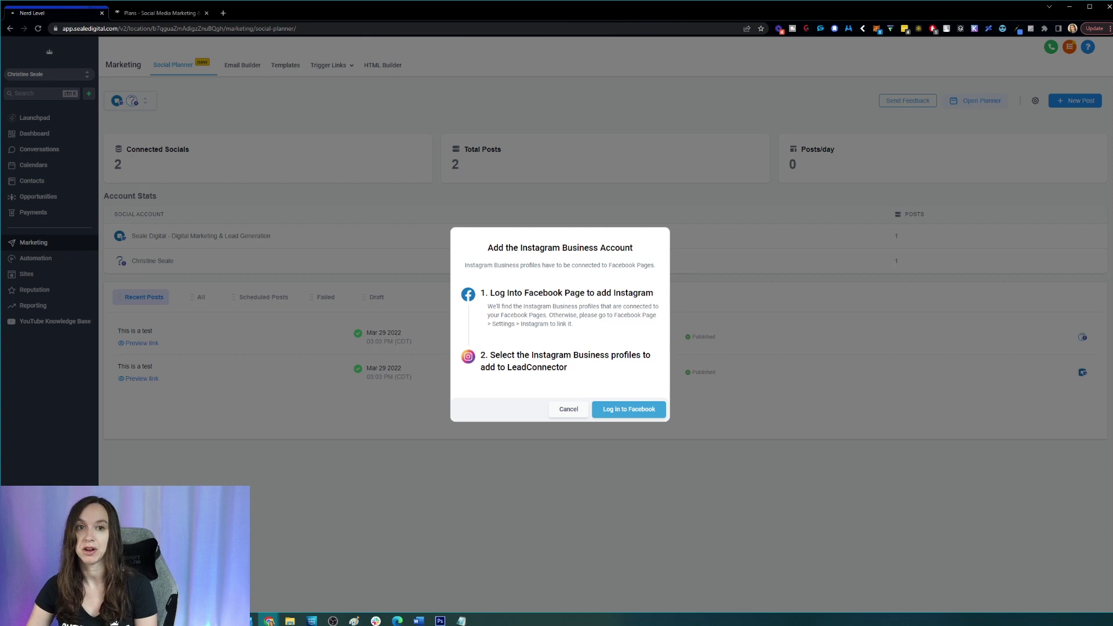
pyautogui.click(629, 410)
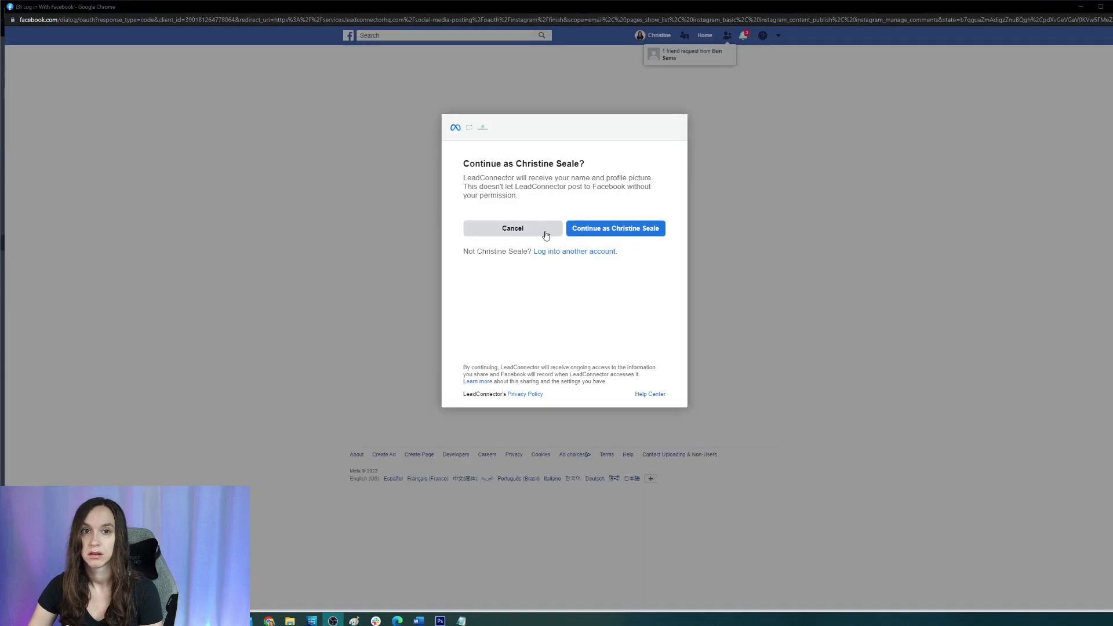
pyautogui.click(586, 229)
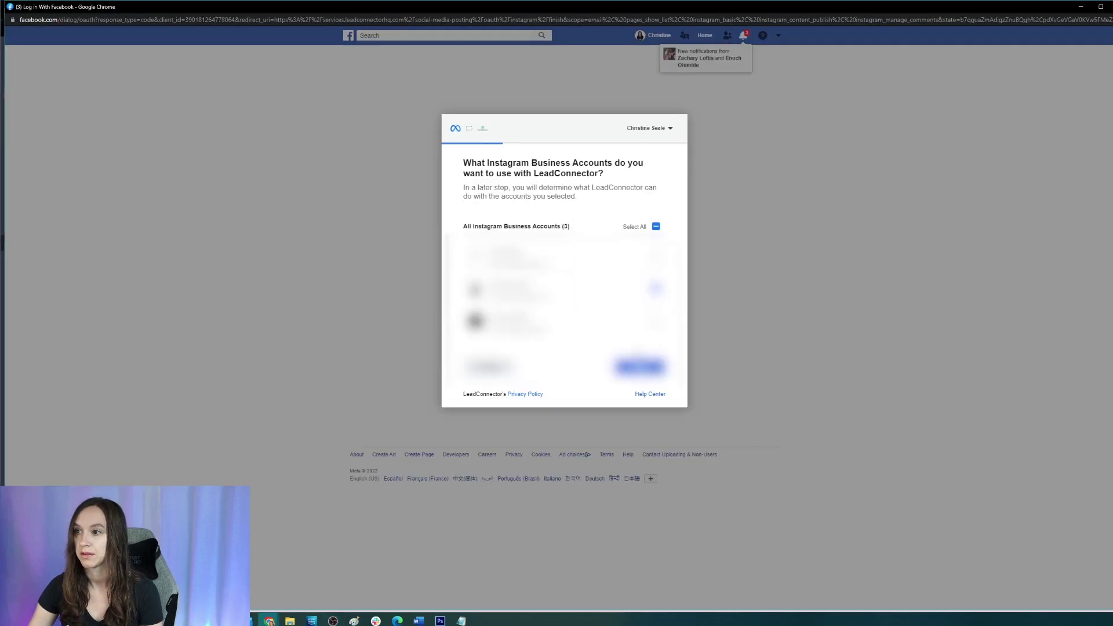
pyautogui.press('Return')
pyautogui.press('Return')
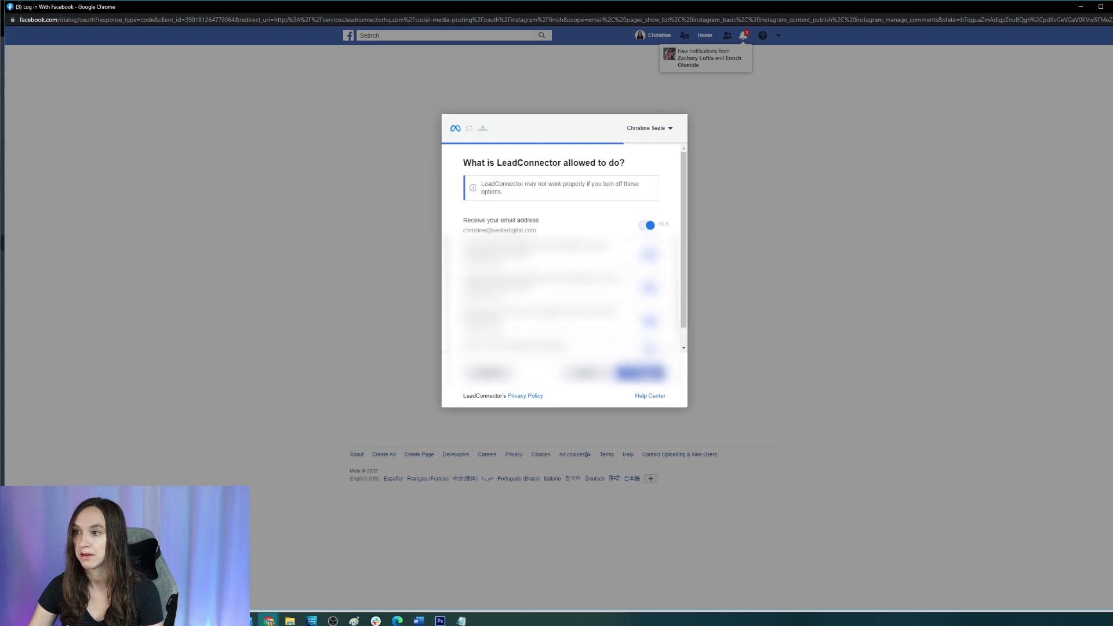
pyautogui.press('Return')
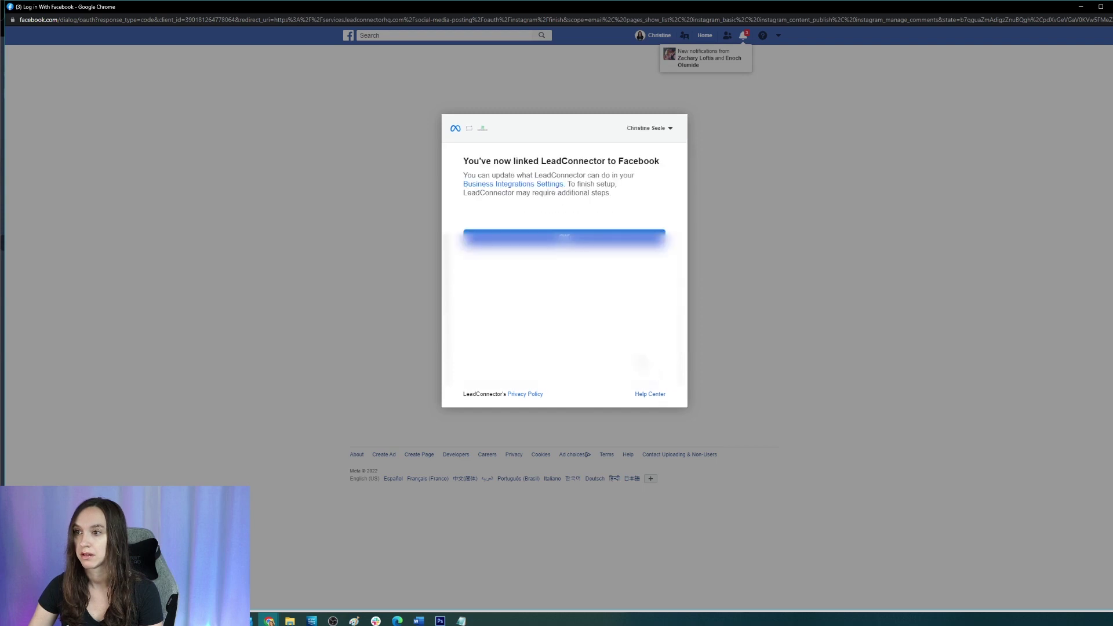
pyautogui.click(603, 240)
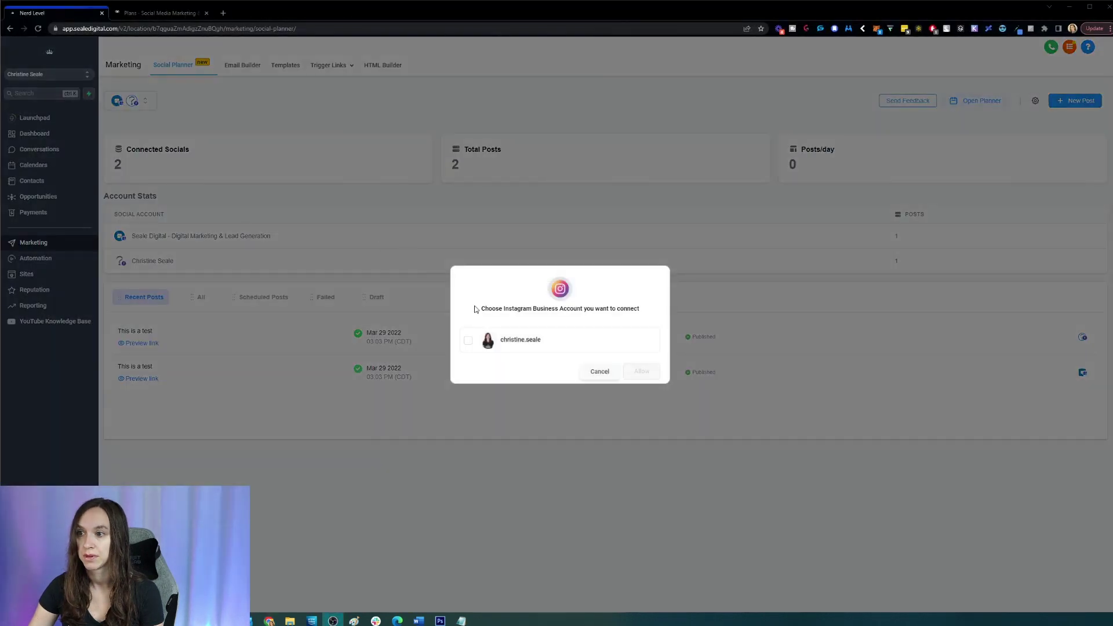
pyautogui.click(467, 340)
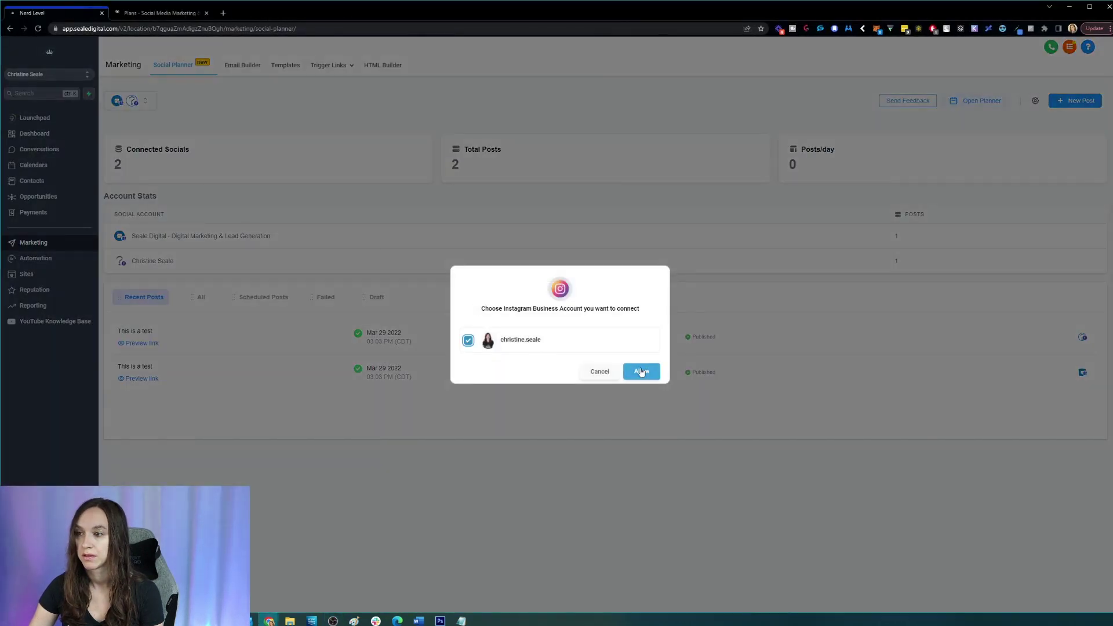
pyautogui.click(641, 371)
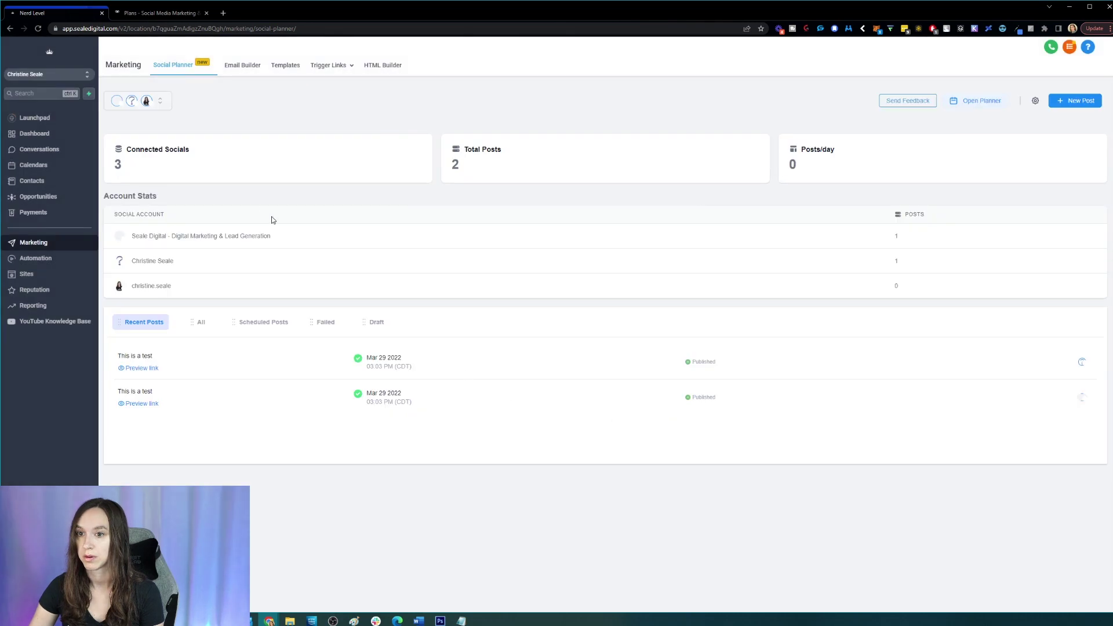
# Start a Facebook page connection, cancel it, and reopen the connected accounts list
pyautogui.click(152, 107)
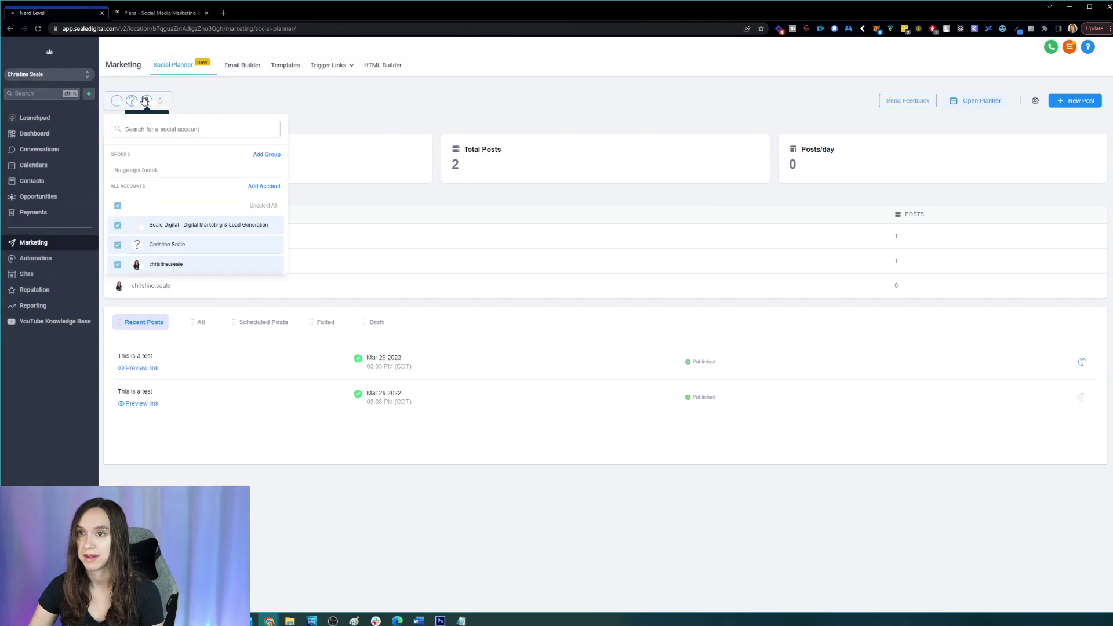
pyautogui.click(266, 188)
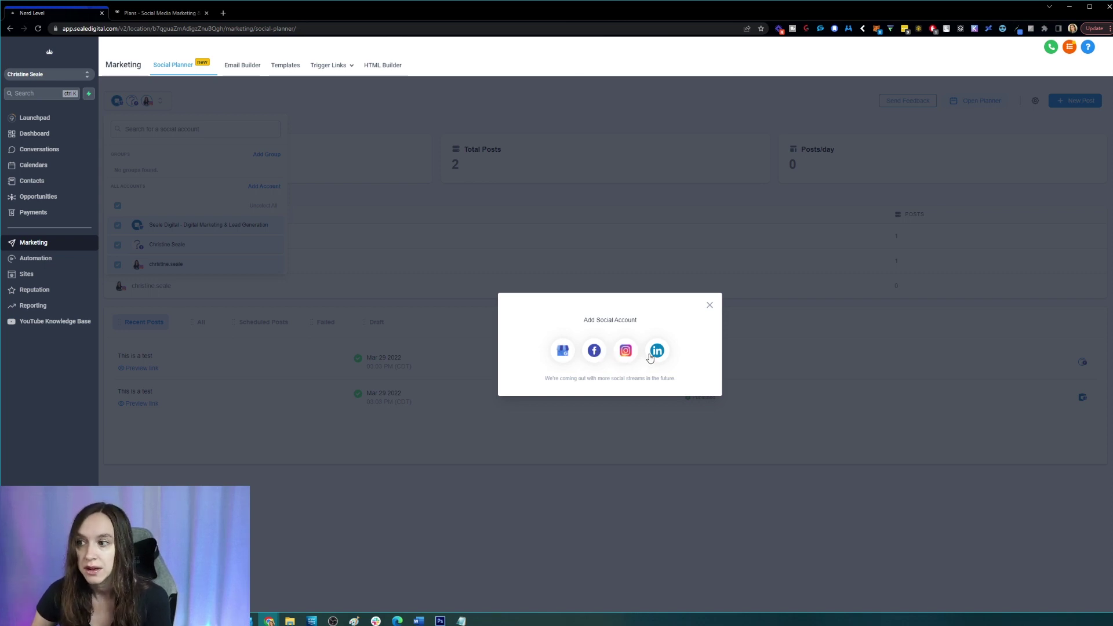
pyautogui.click(595, 352)
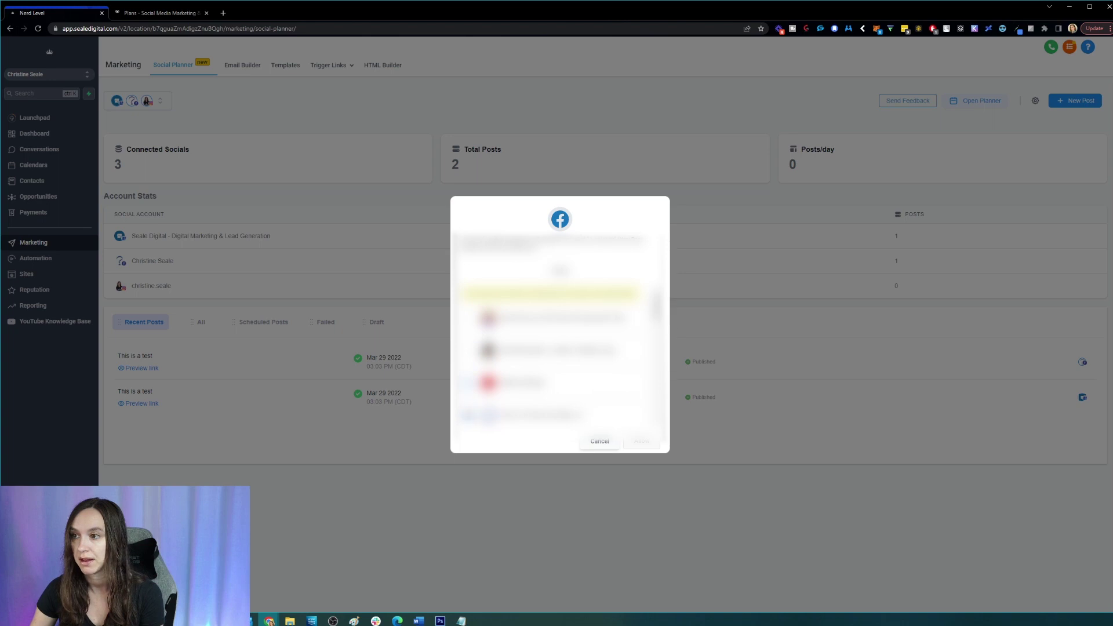
pyautogui.scroll(-5, 557, 354)
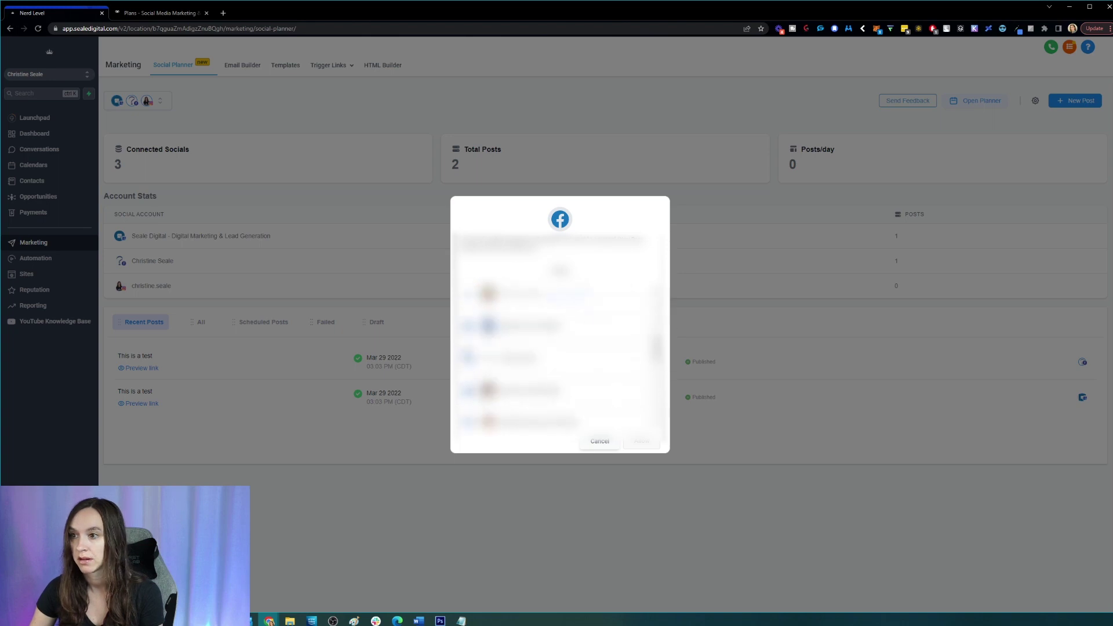
pyautogui.click(598, 442)
pyautogui.click(146, 101)
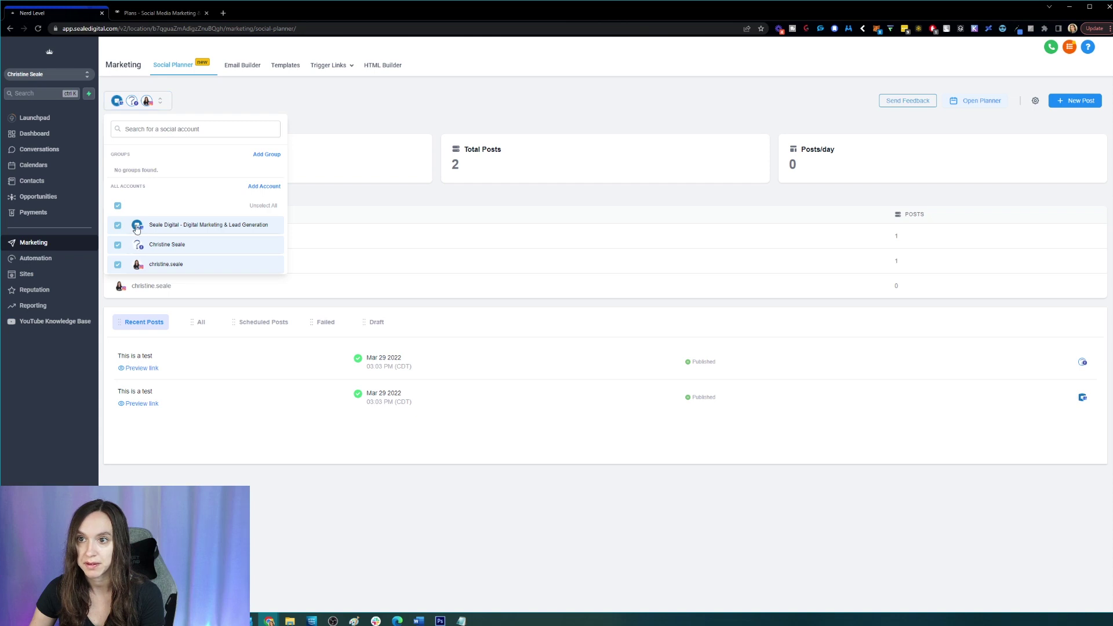
# Link the LinkedIn personal profile with Refreshing Bytes, CC Web Design and other company pages unchecked
pyautogui.click(270, 188)
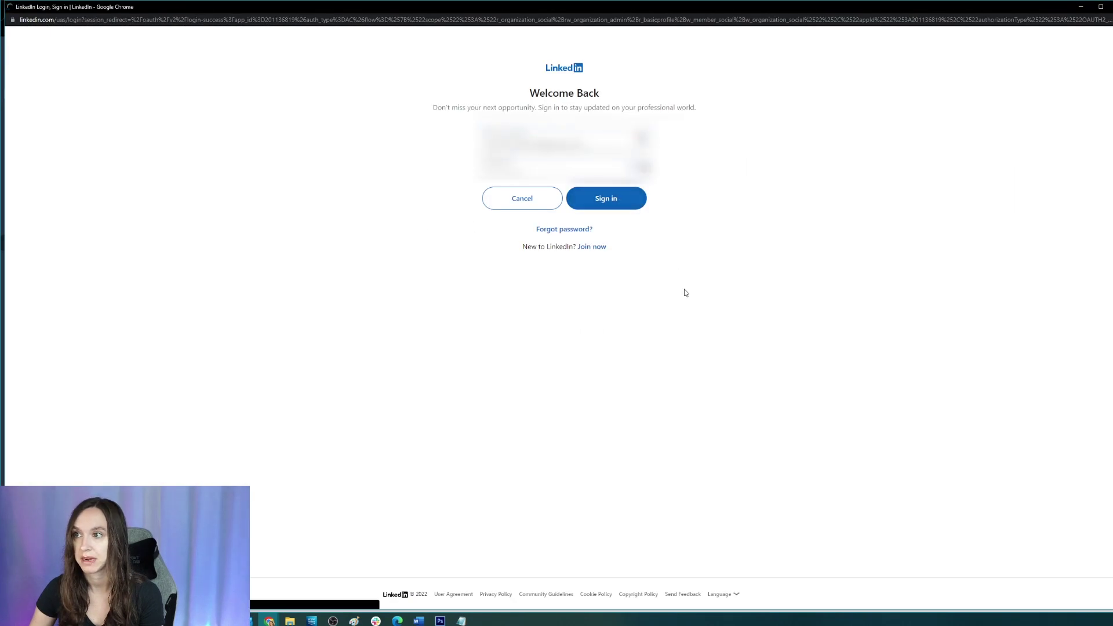
pyautogui.click(592, 443)
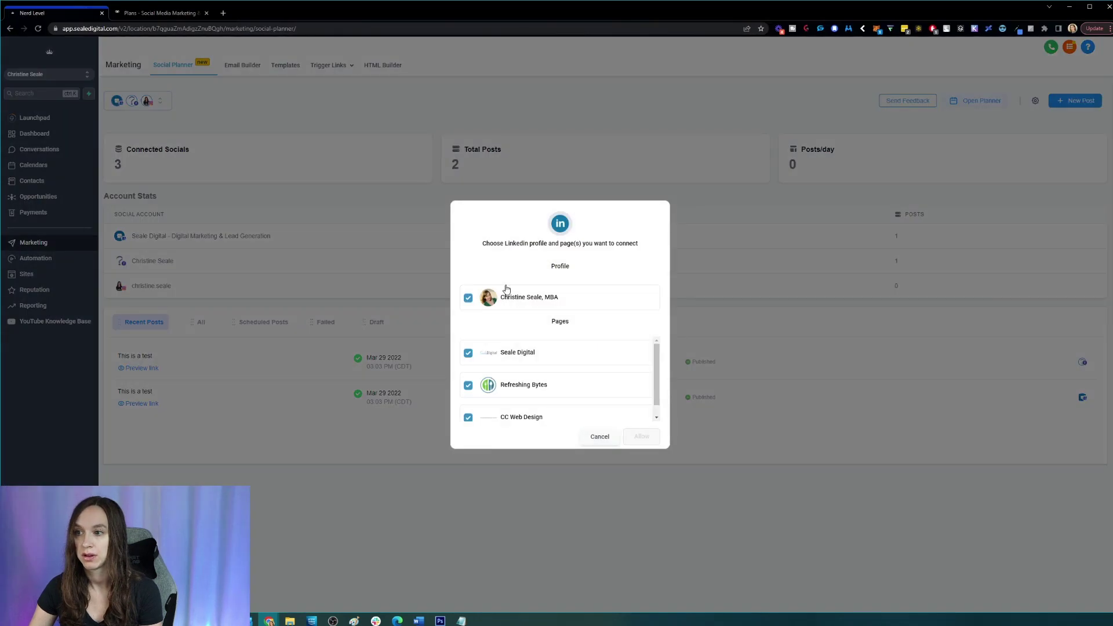
pyautogui.click(468, 418)
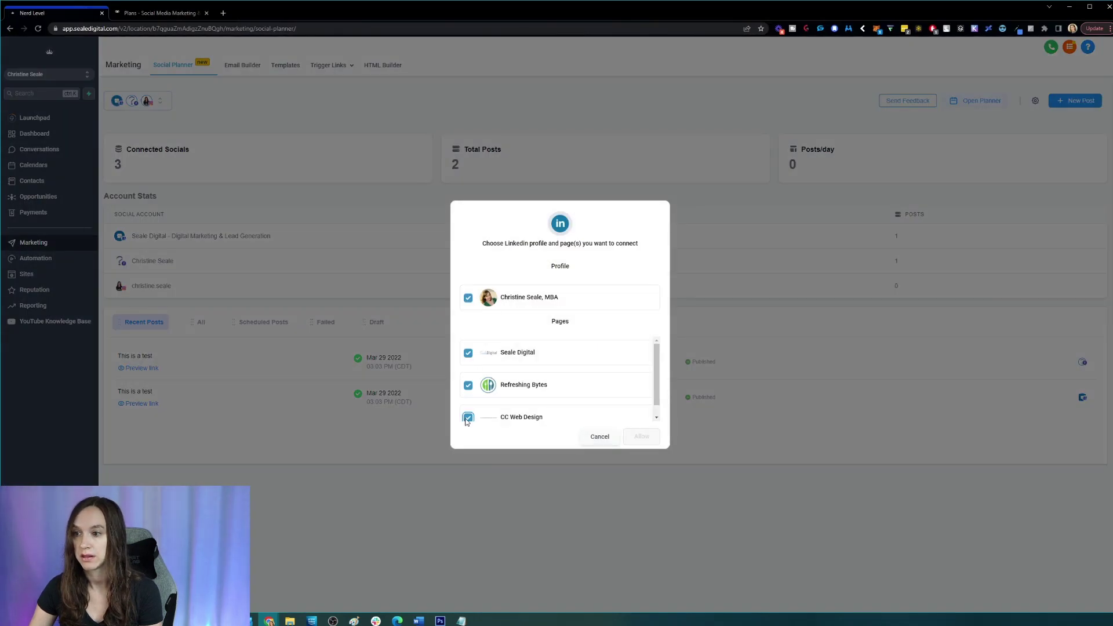
pyautogui.click(467, 385)
pyautogui.scroll(-1, 548, 379)
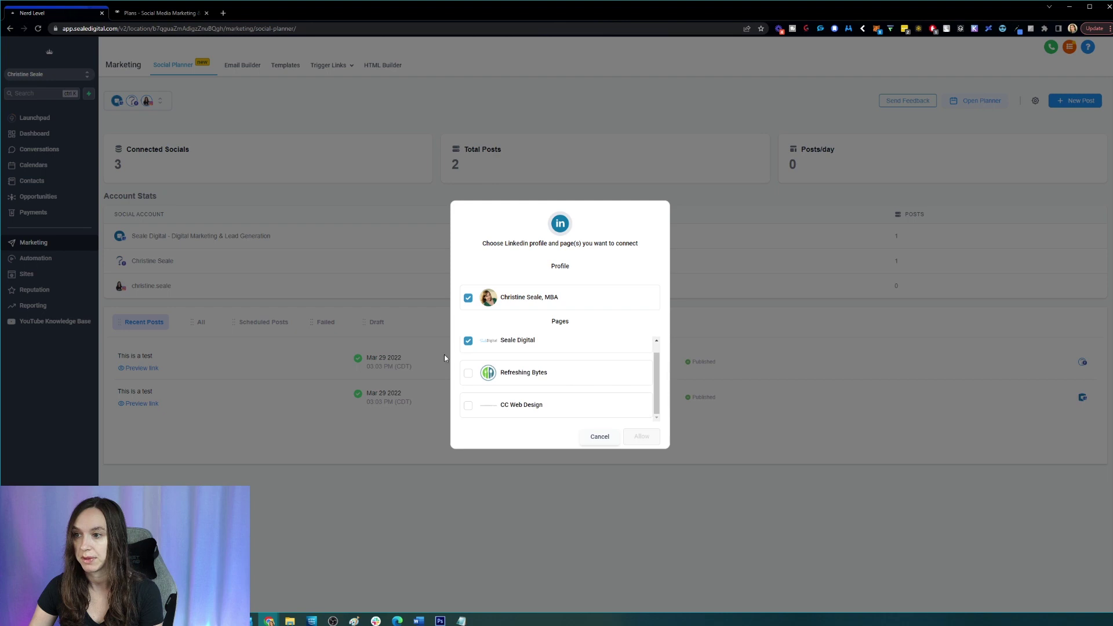
pyautogui.click(467, 340)
pyautogui.scroll(1, 568, 381)
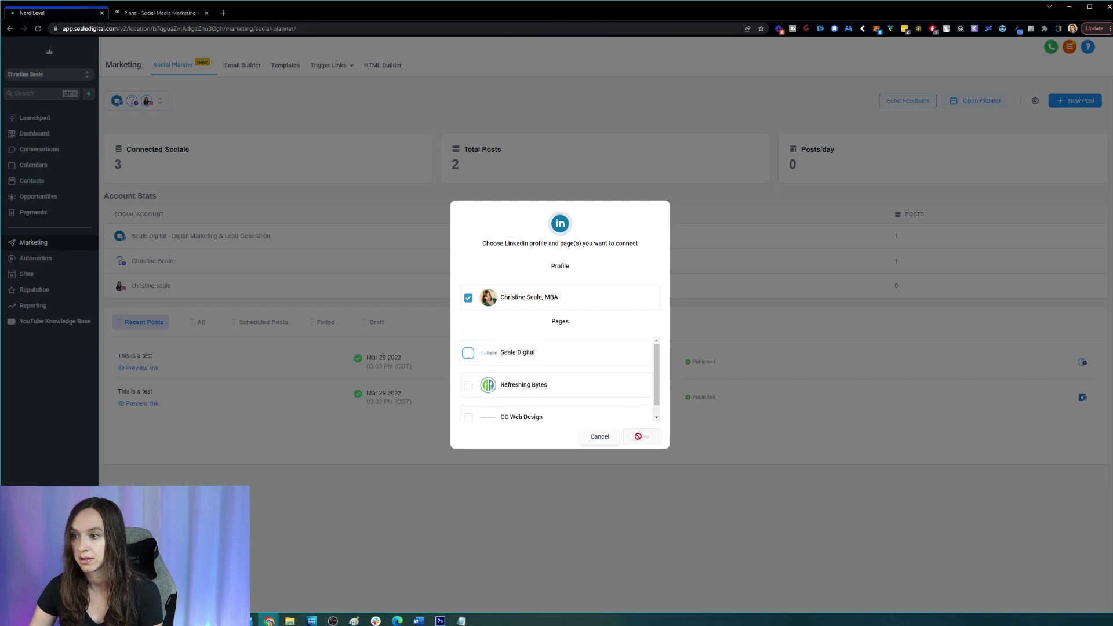
pyautogui.click(468, 299)
pyautogui.click(469, 299)
pyautogui.click(641, 436)
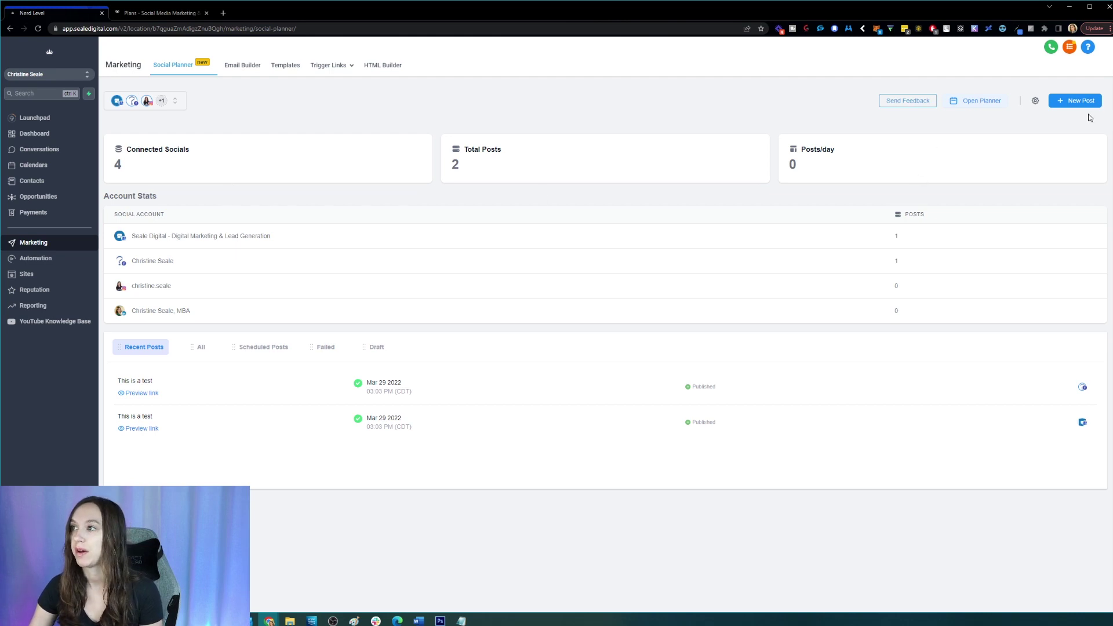
# Start composing a new social post and open its account selector
pyautogui.click(985, 101)
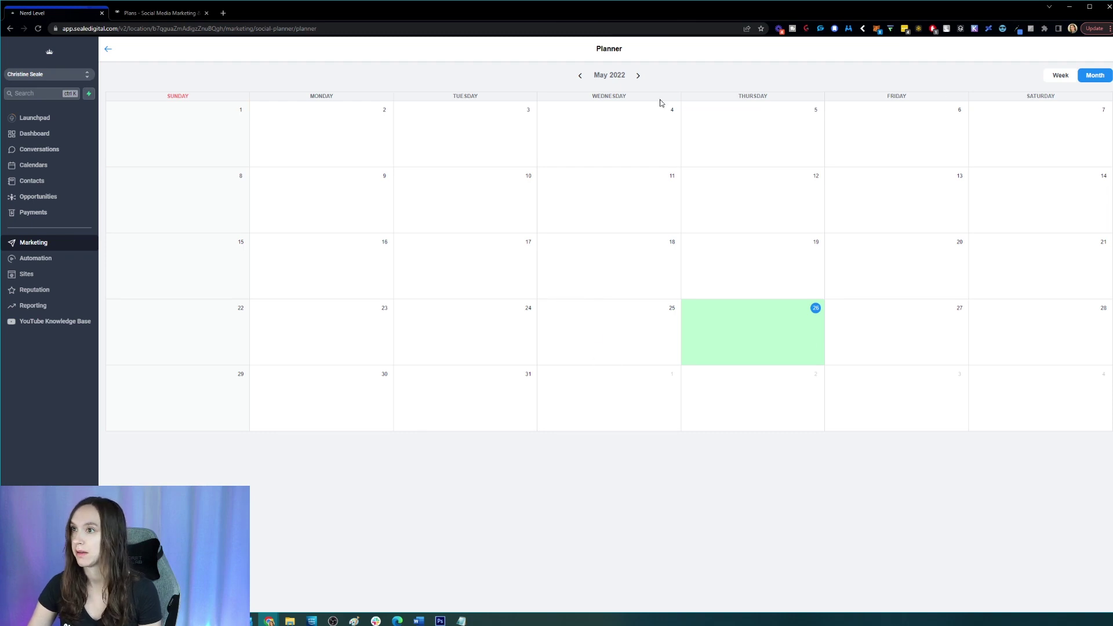
pyautogui.click(108, 49)
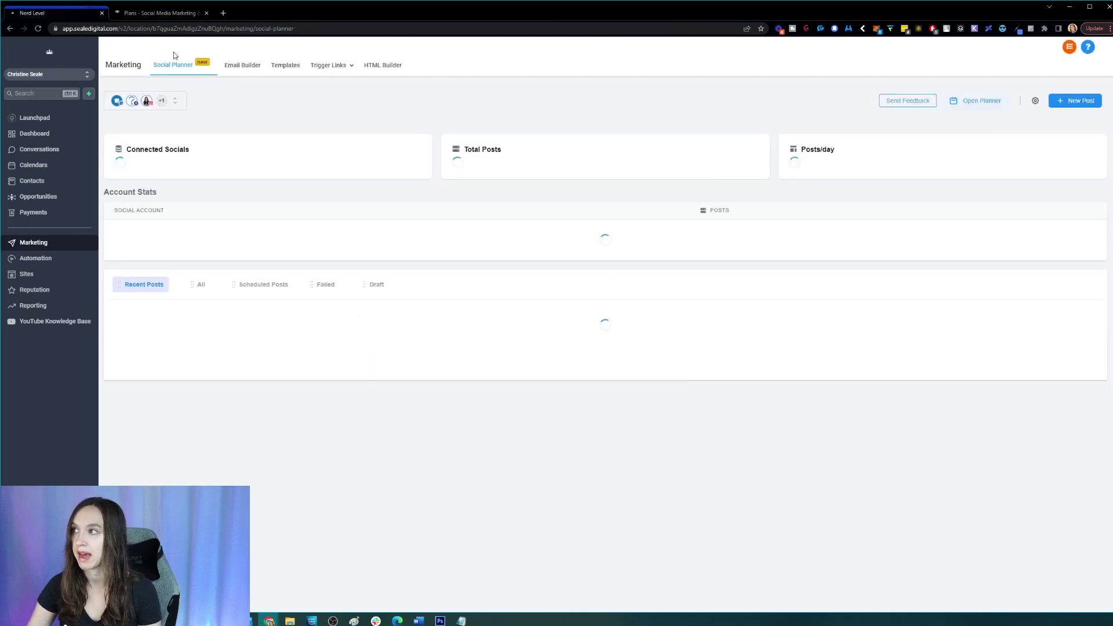
pyautogui.click(1078, 104)
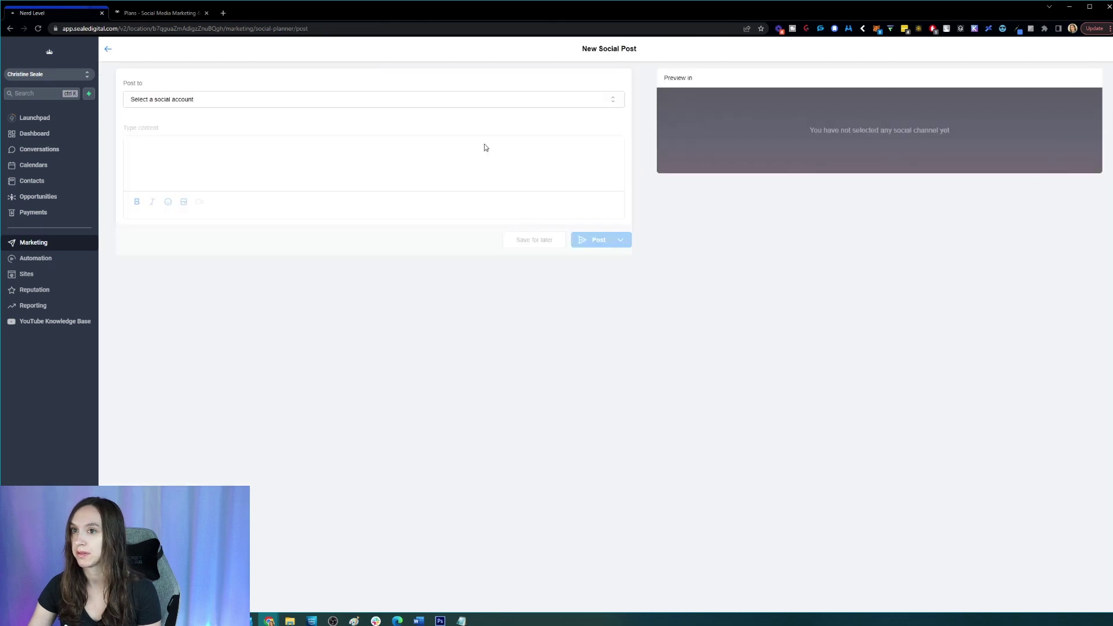
pyautogui.click(229, 106)
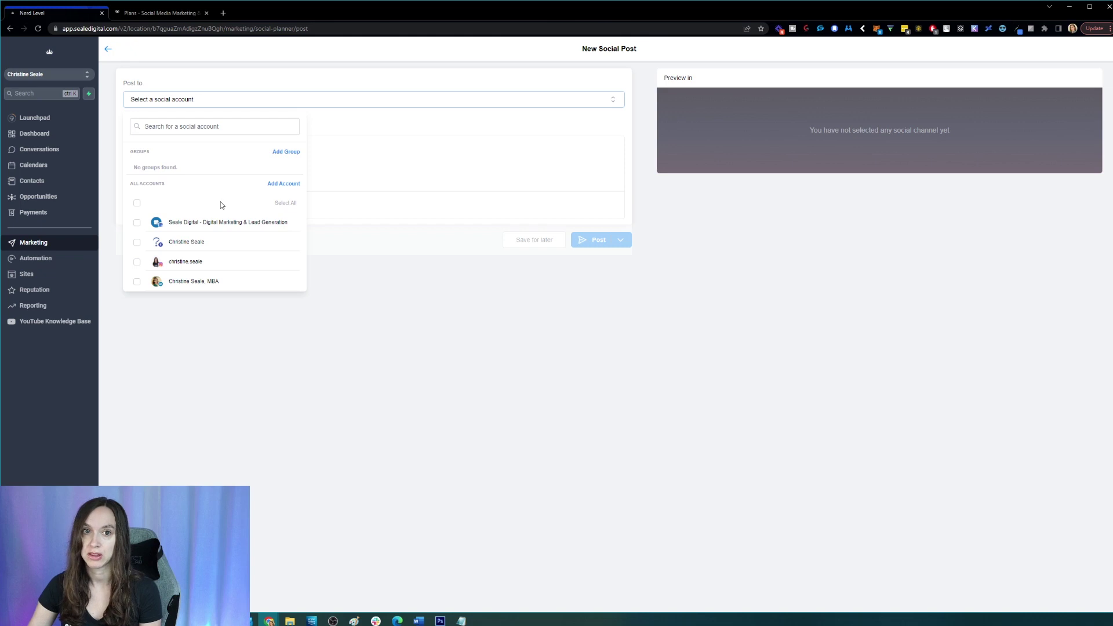
# Create the account group 'Everything' with the business page and the other three accounts
pyautogui.click(280, 153)
pyautogui.click(574, 294)
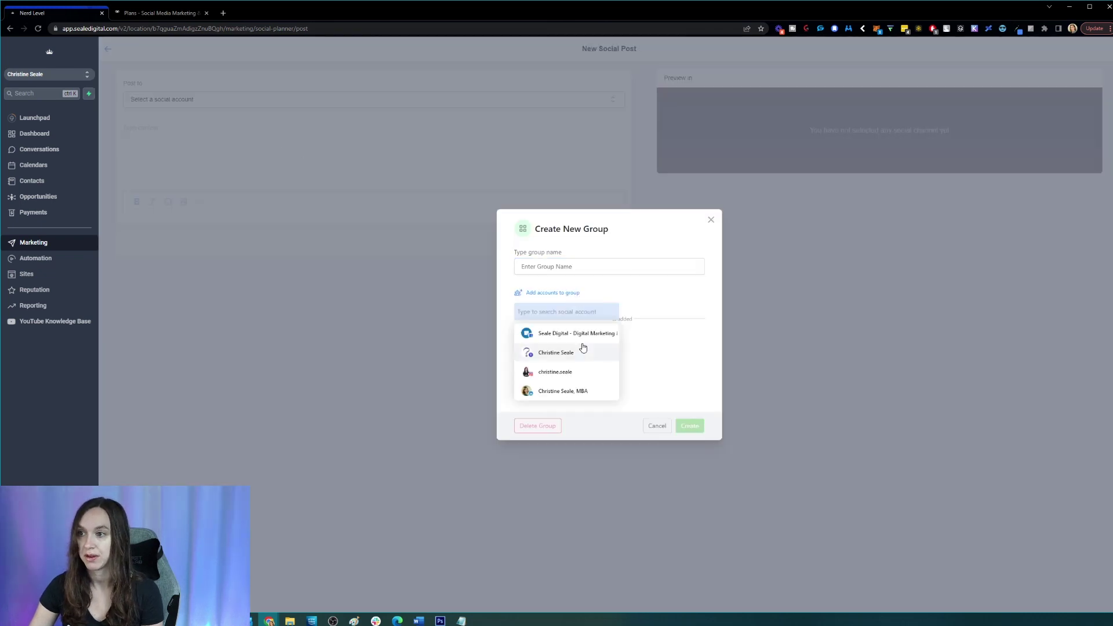
pyautogui.click(583, 335)
pyautogui.click(551, 355)
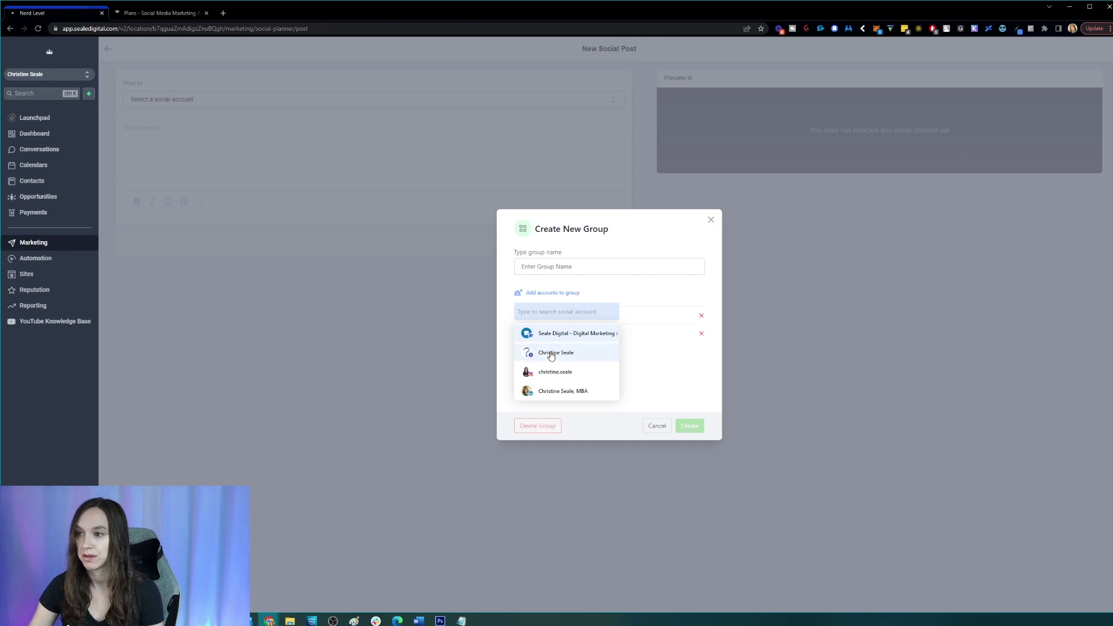
pyautogui.click(562, 372)
pyautogui.click(567, 393)
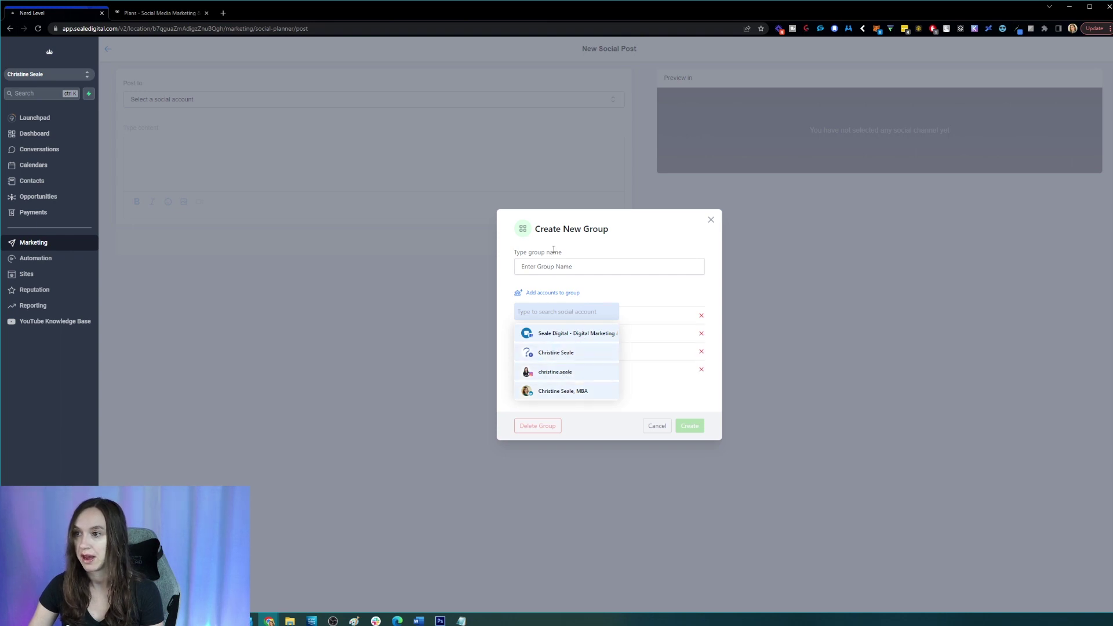
pyautogui.click(553, 268)
pyautogui.write('Every')
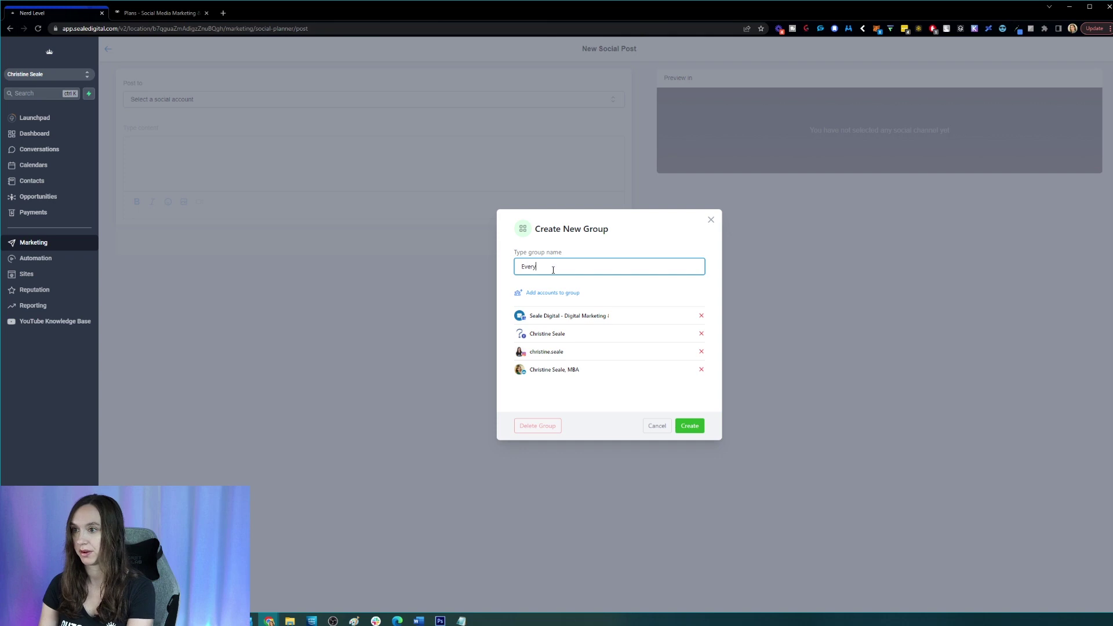
pyautogui.write('thing')
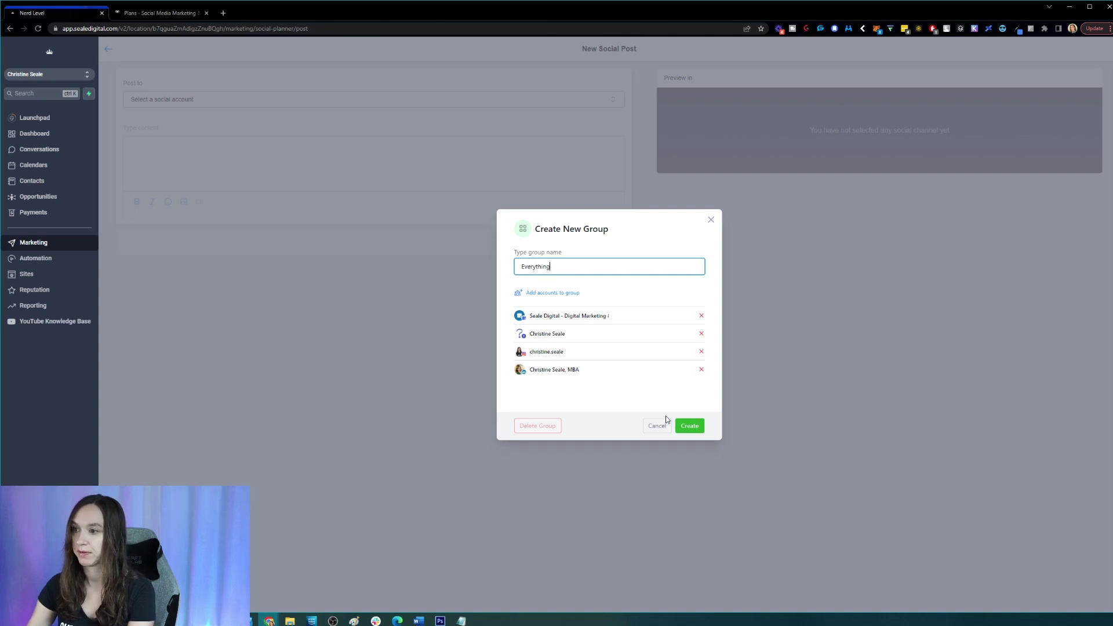
pyautogui.click(696, 426)
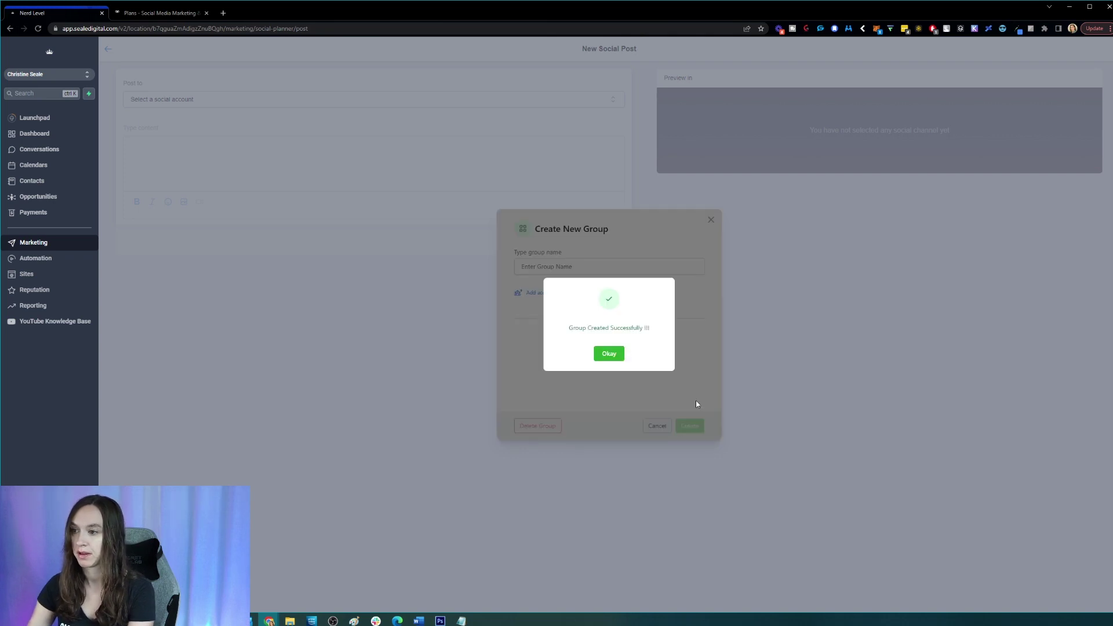
pyautogui.click(619, 356)
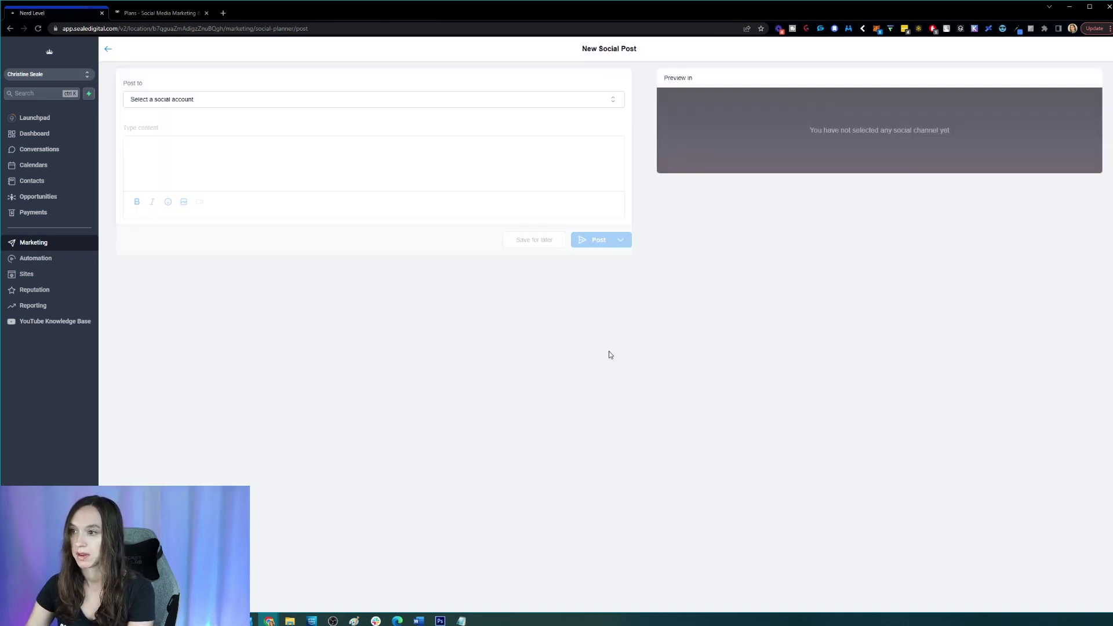
# Tick the Everything group and write 'Hey guys have you ever wanted to cancel Hootsuite? Now you can!'
pyautogui.click(215, 100)
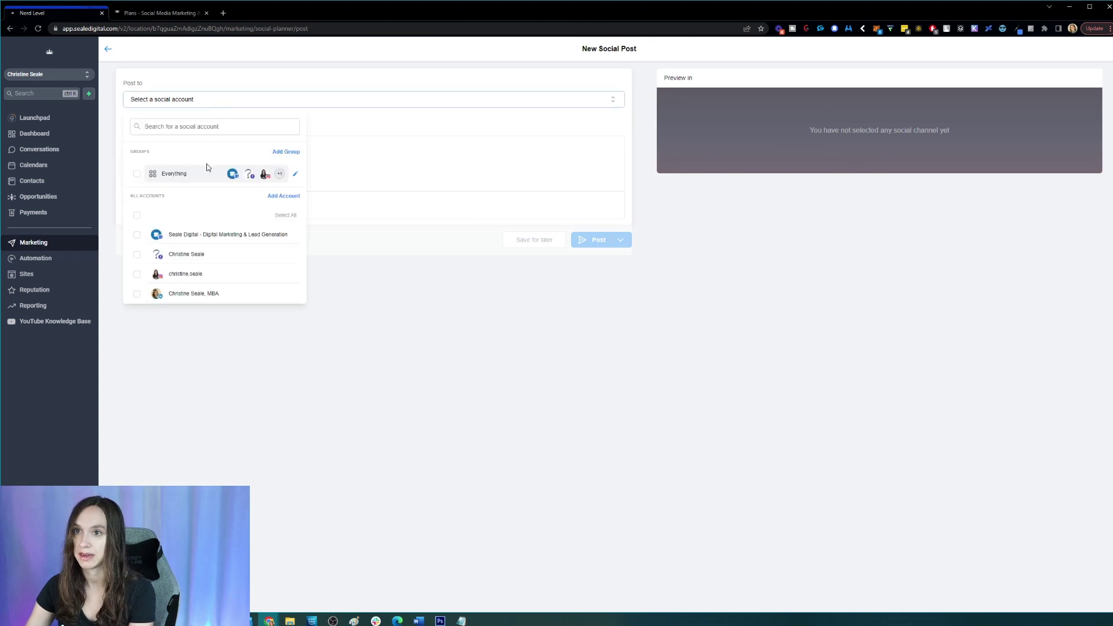
pyautogui.click(137, 174)
pyautogui.click(439, 220)
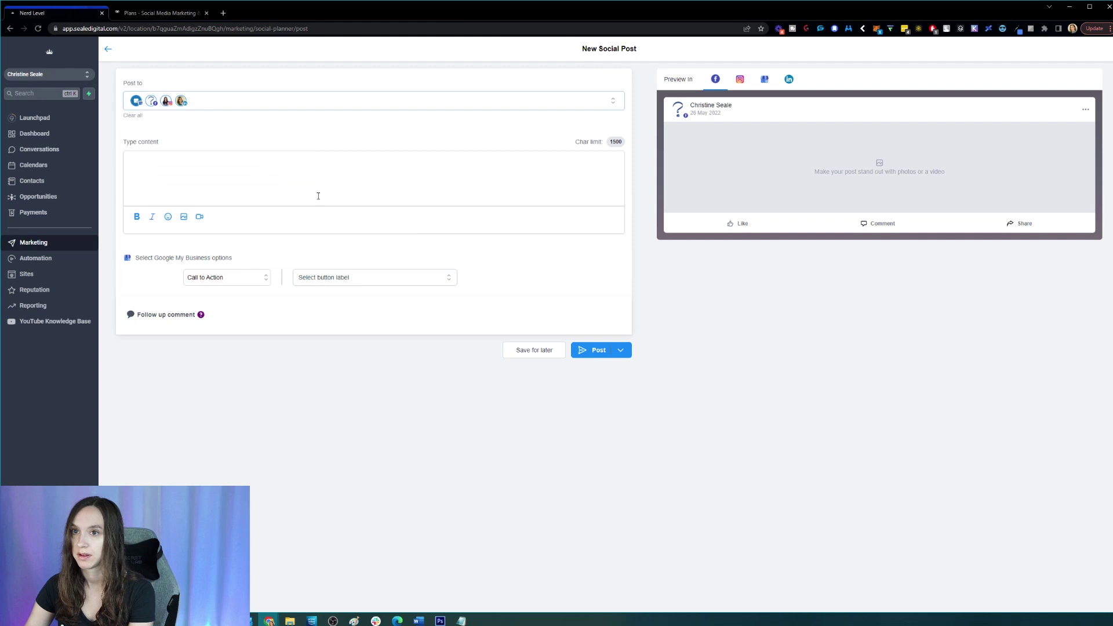
pyautogui.click(193, 169)
pyautogui.write('Hey guys have you e')
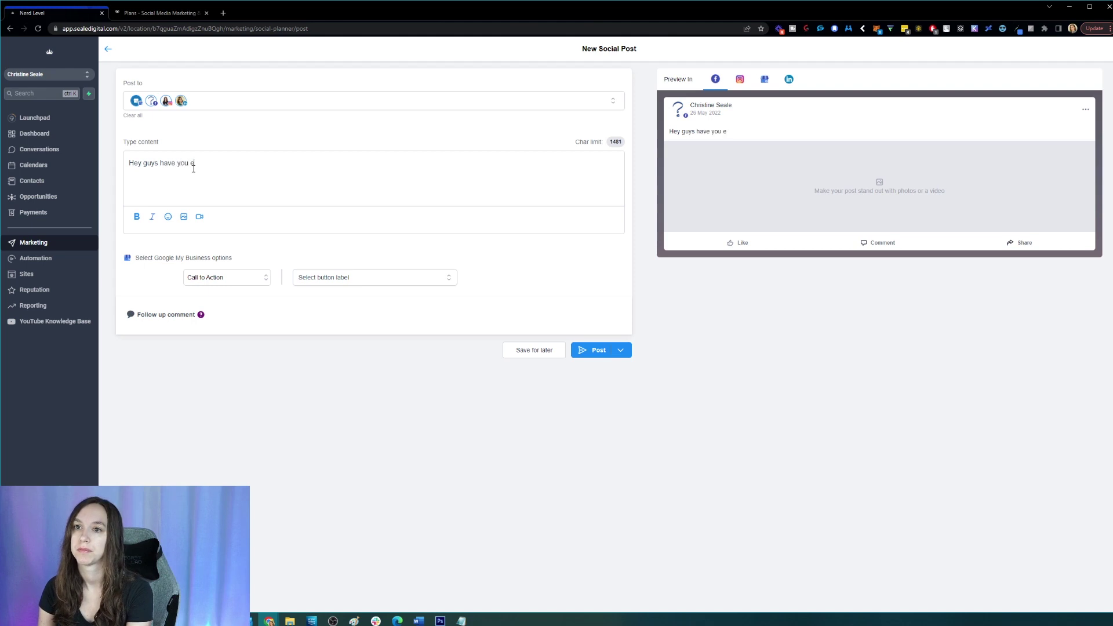
pyautogui.write('ver wanted to canc')
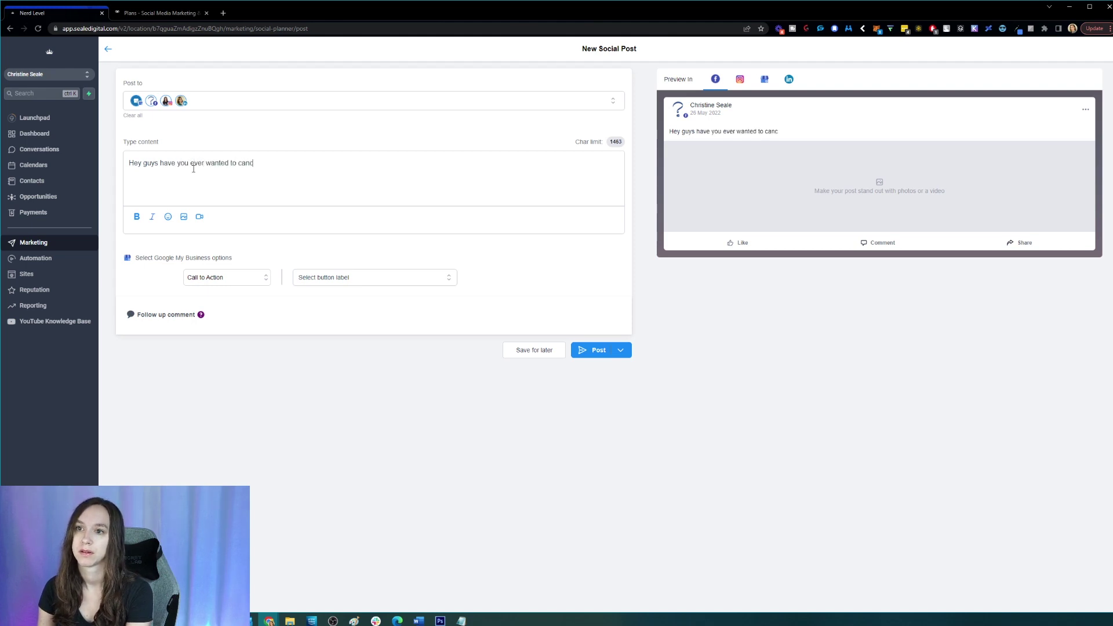
pyautogui.write('el Hootsuite? Now you can!')
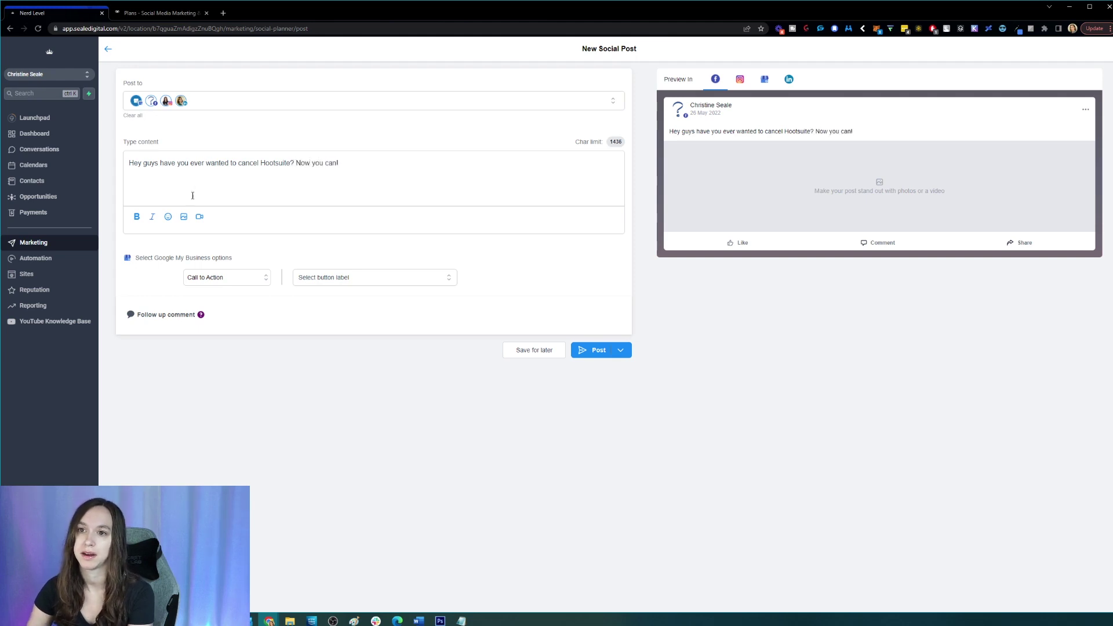
pyautogui.click(235, 278)
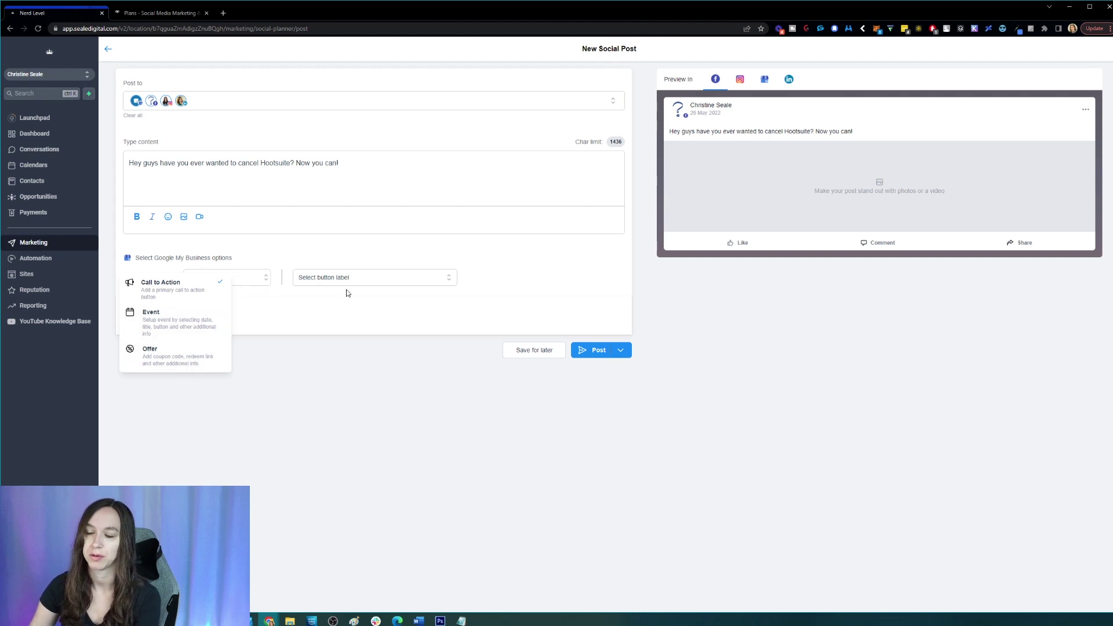
# Check the Google Business button label choices and add a follow-up comment section
pyautogui.click(368, 280)
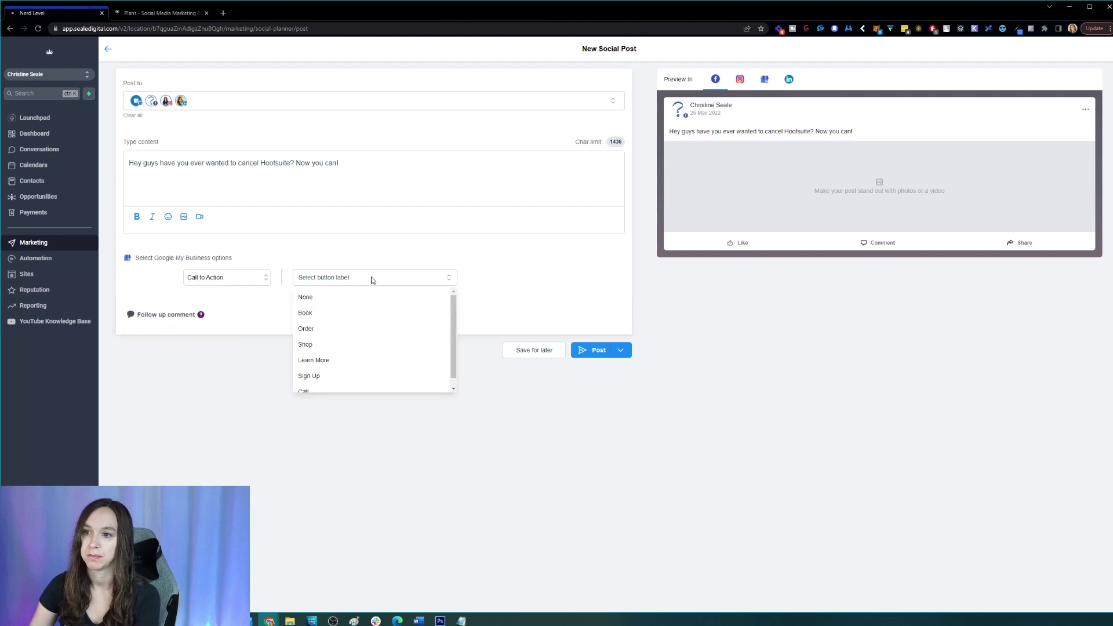
pyautogui.click(371, 280)
pyautogui.click(146, 322)
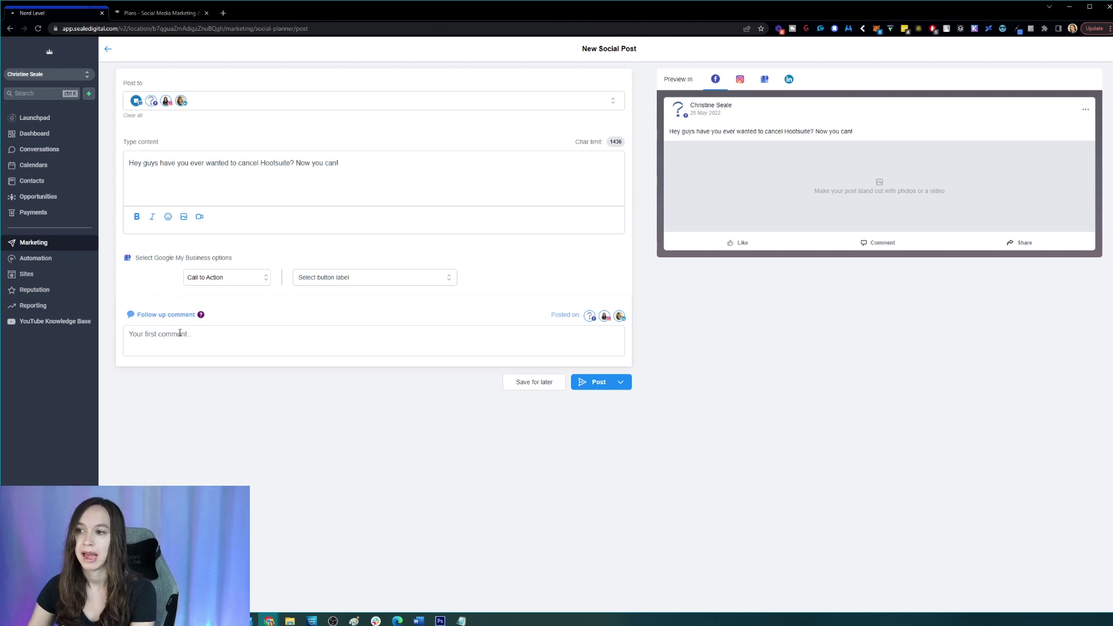
# Schedule the post for May 31, which raises the Instagram needs-media warning
pyautogui.click(621, 382)
pyautogui.click(658, 348)
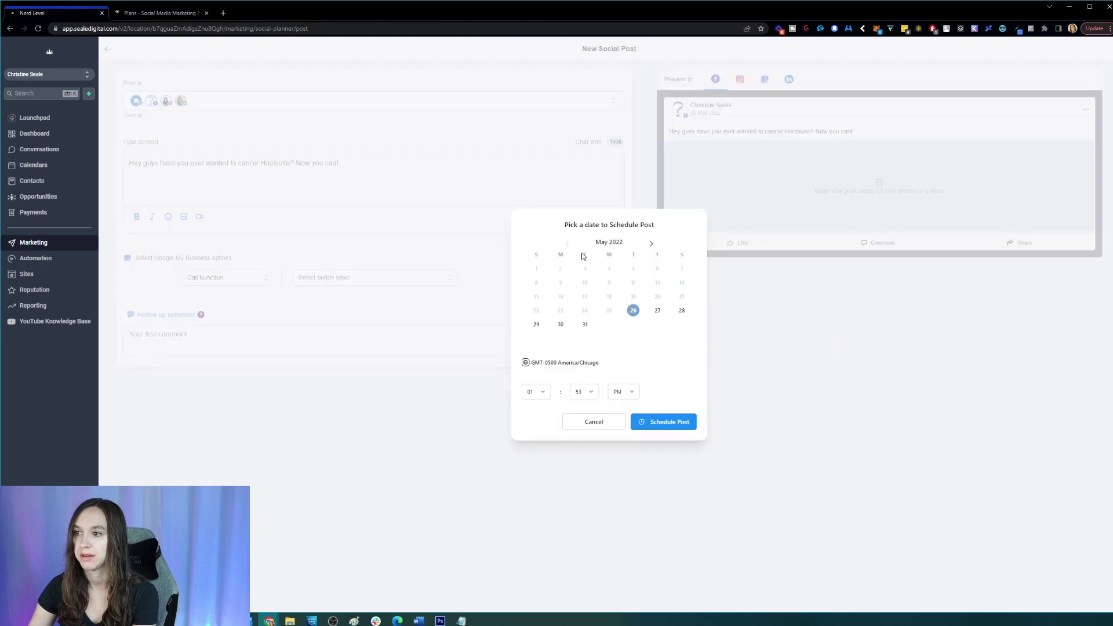
pyautogui.click(585, 324)
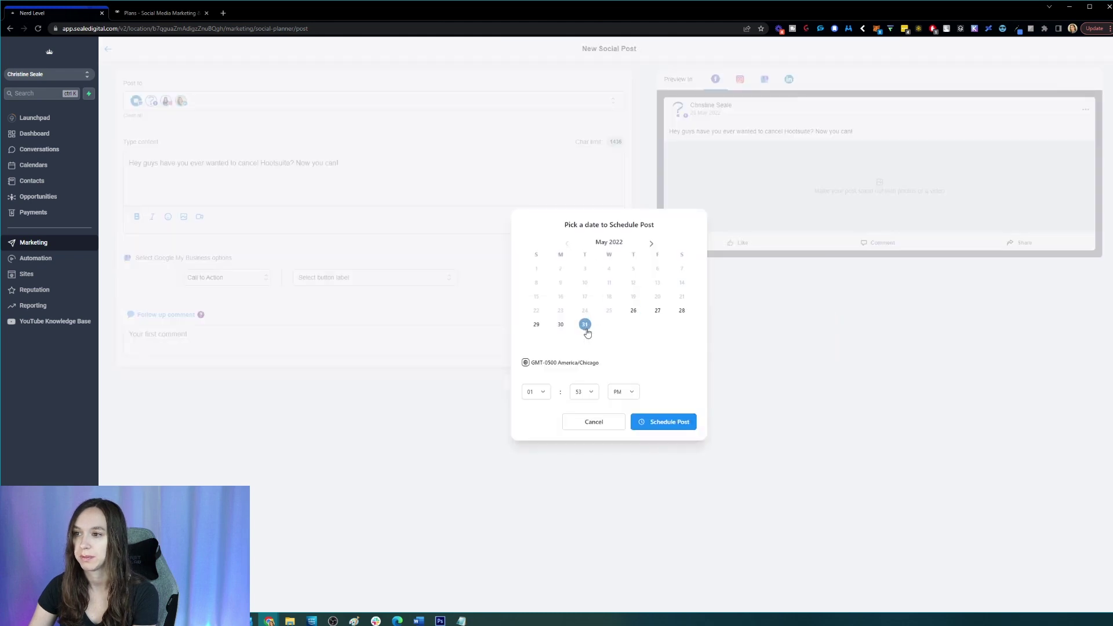
pyautogui.click(681, 429)
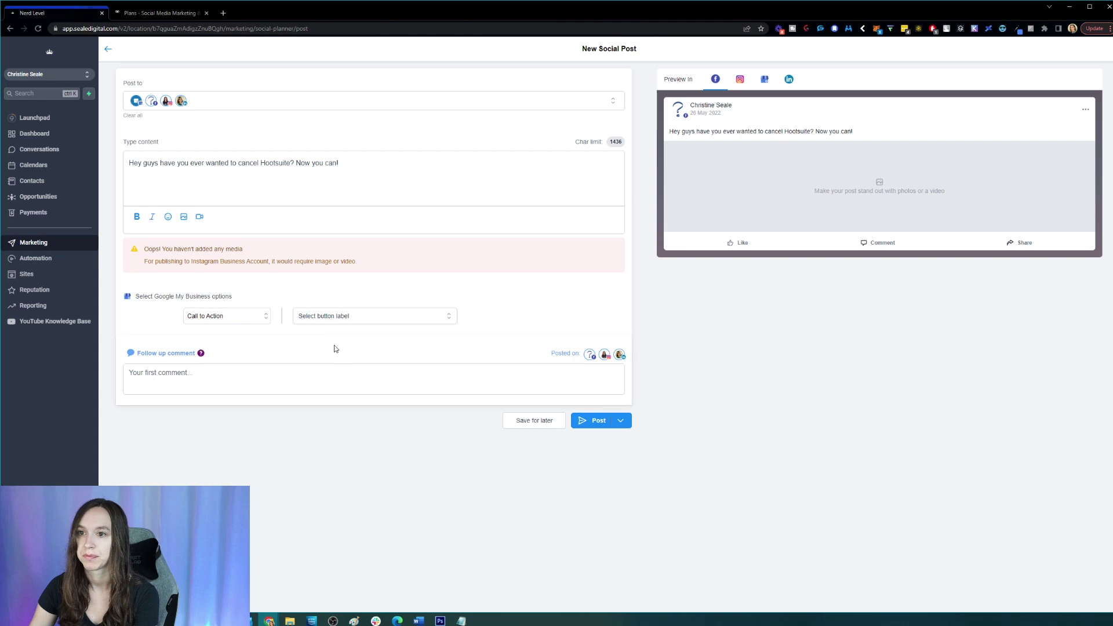
# Attach the profile image from the Logos media folder to the post
pyautogui.click(183, 216)
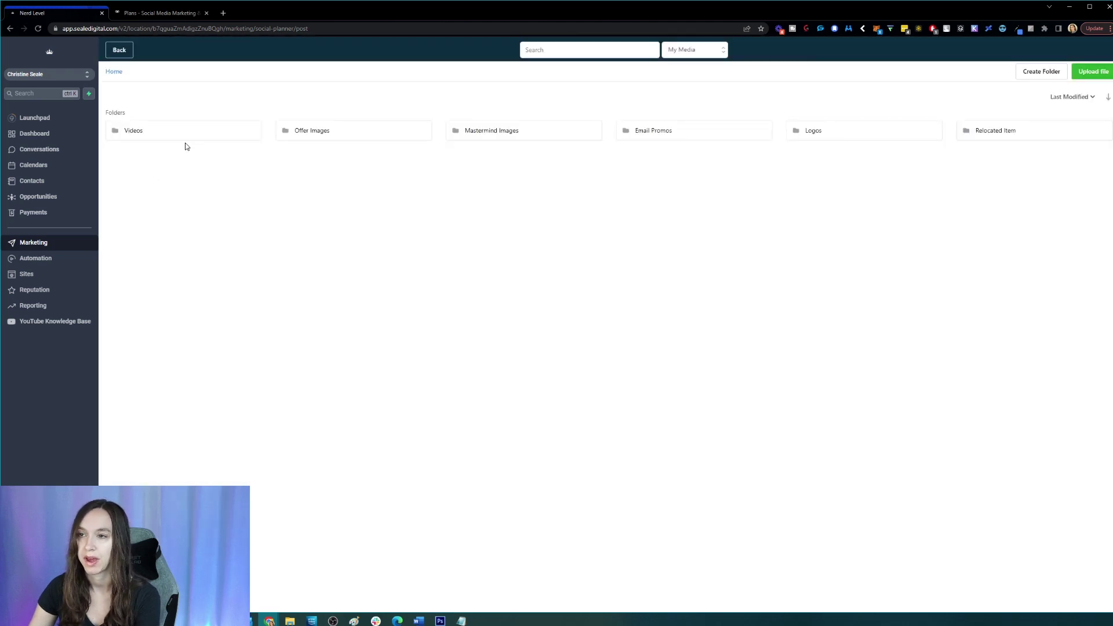
pyautogui.click(893, 139)
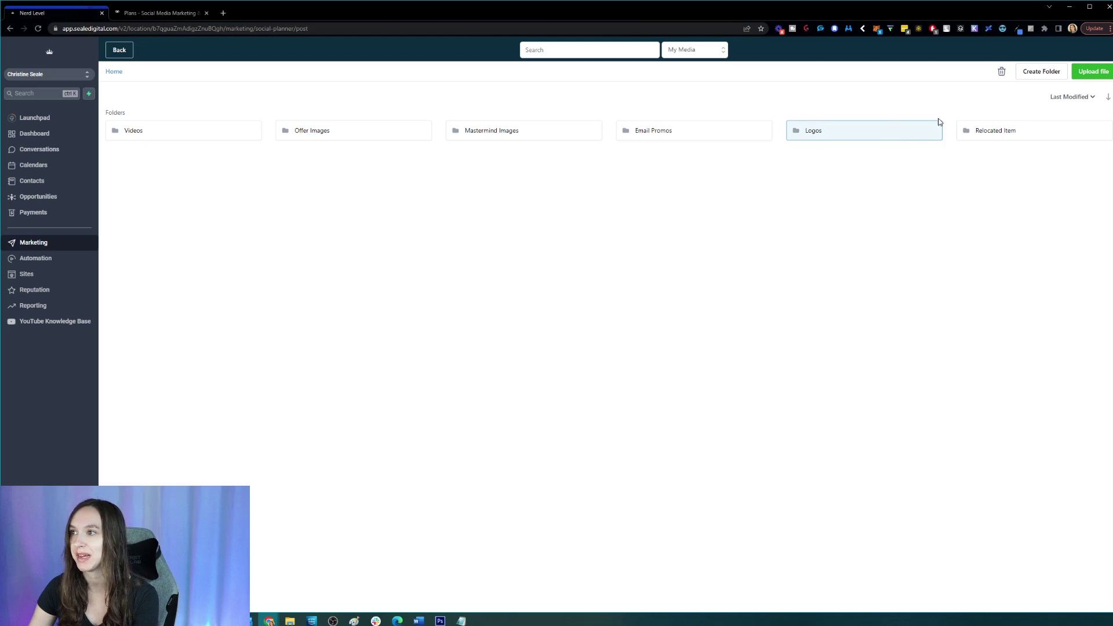
pyautogui.doubleClick(894, 132)
pyautogui.click(361, 156)
pyautogui.click(1104, 72)
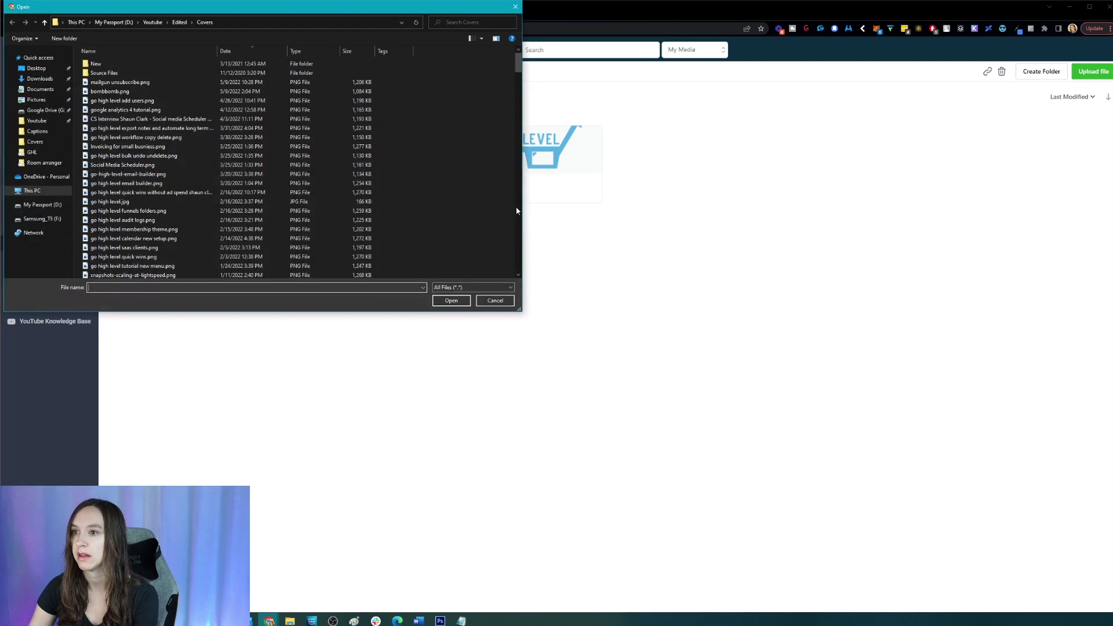
pyautogui.click(495, 300)
pyautogui.click(430, 131)
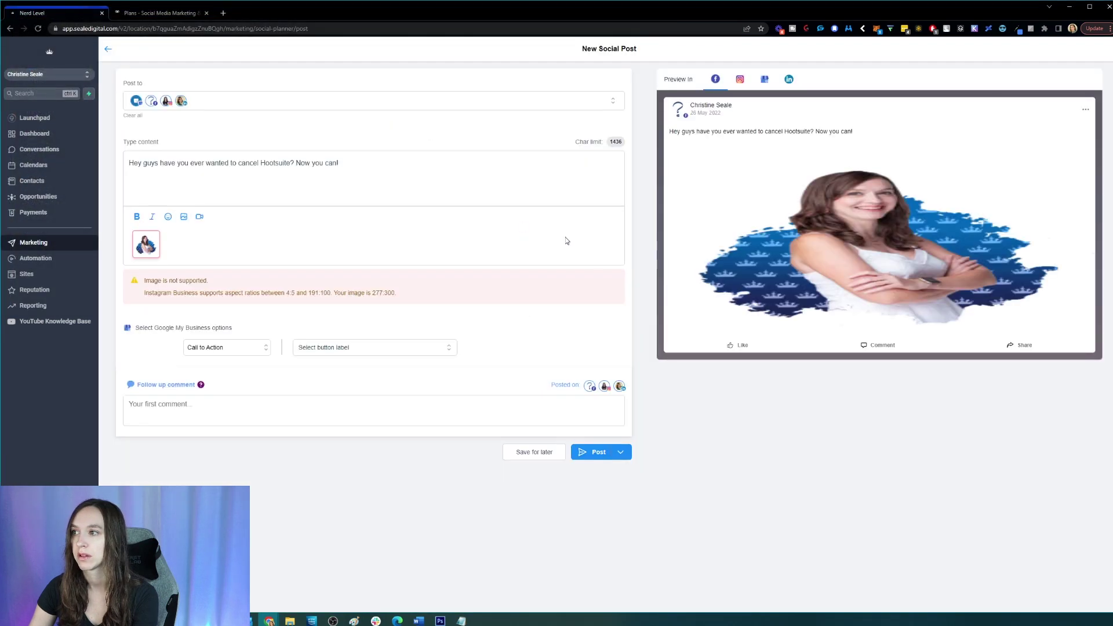
# Schedule the post again for May 31, then delete the attached image
pyautogui.click(621, 452)
pyautogui.click(668, 414)
pyautogui.click(667, 422)
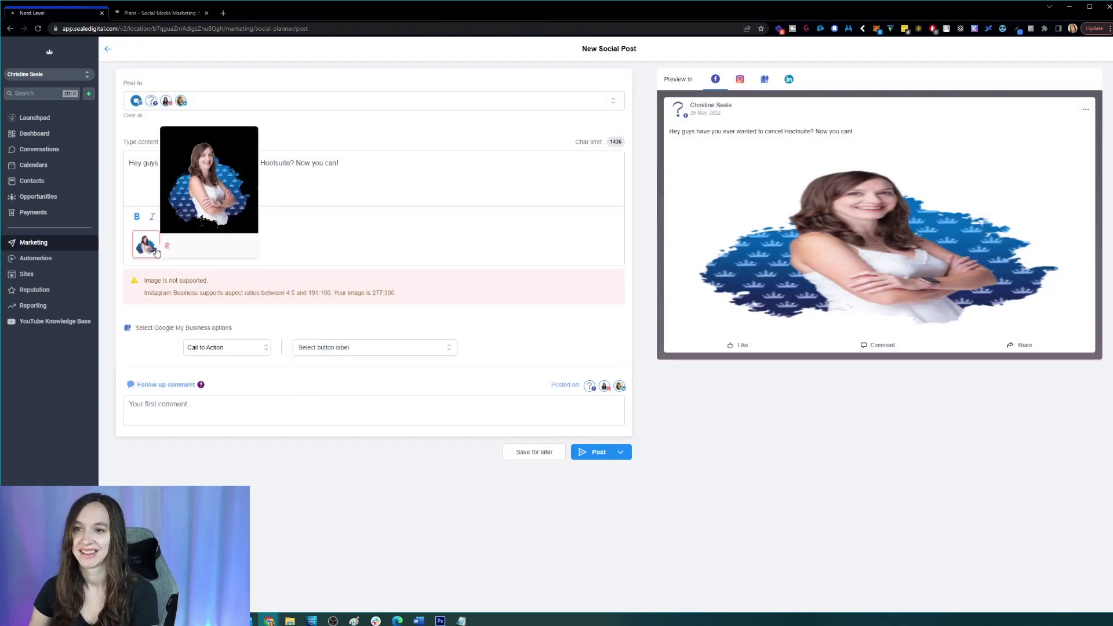
pyautogui.click(167, 245)
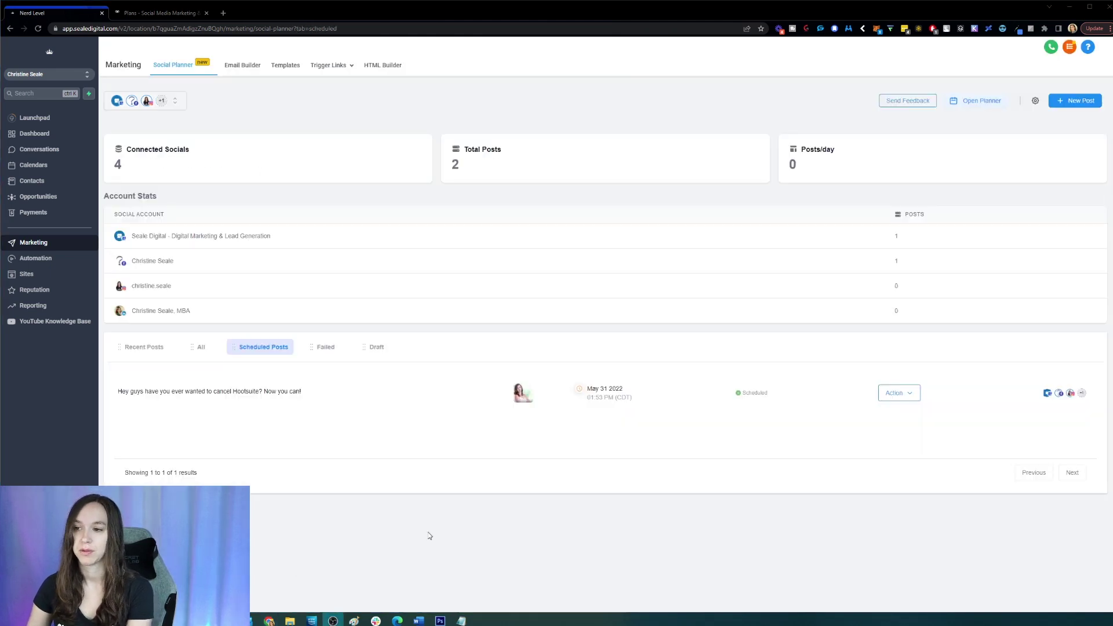
# Open the May 31 scheduled post via Action > Edit, then go back to Social Planner
pyautogui.doubleClick(745, 393)
pyautogui.click(895, 394)
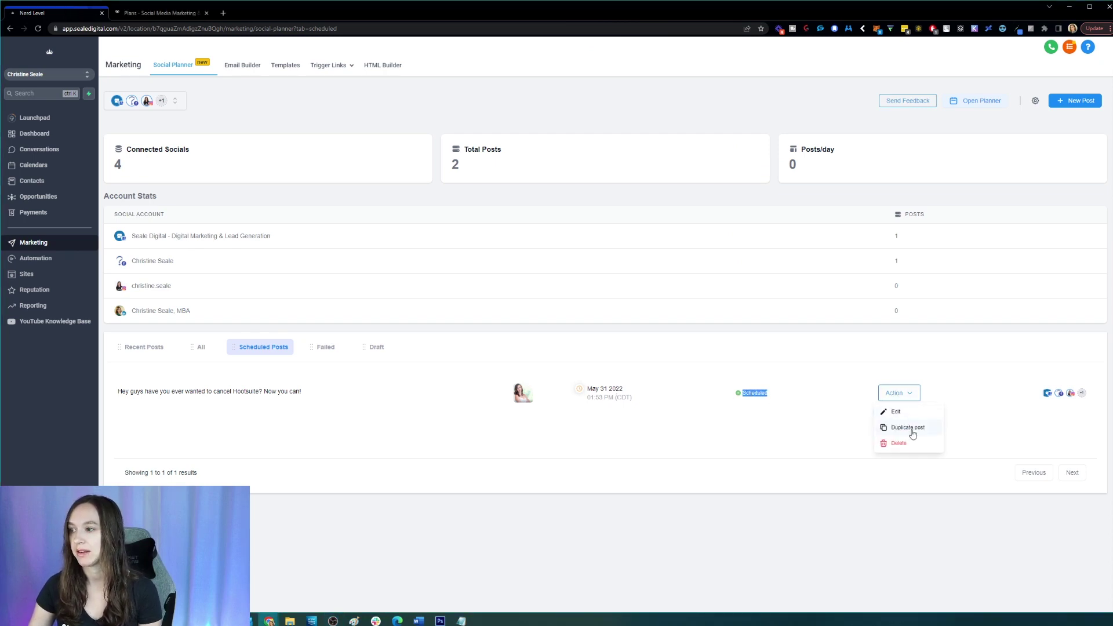
pyautogui.click(910, 413)
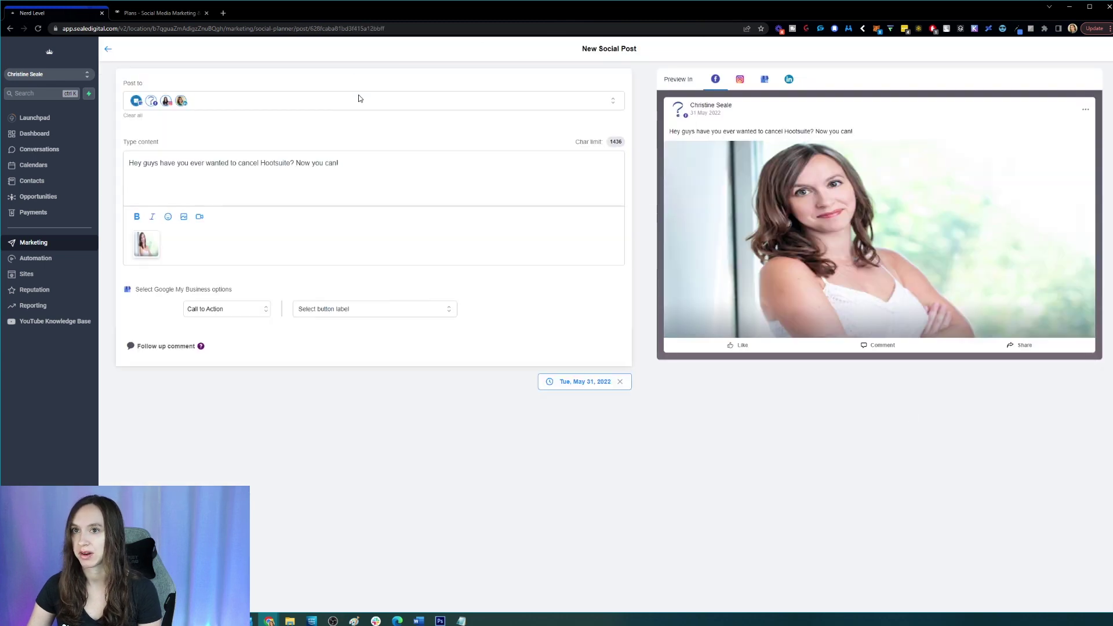
pyautogui.click(106, 47)
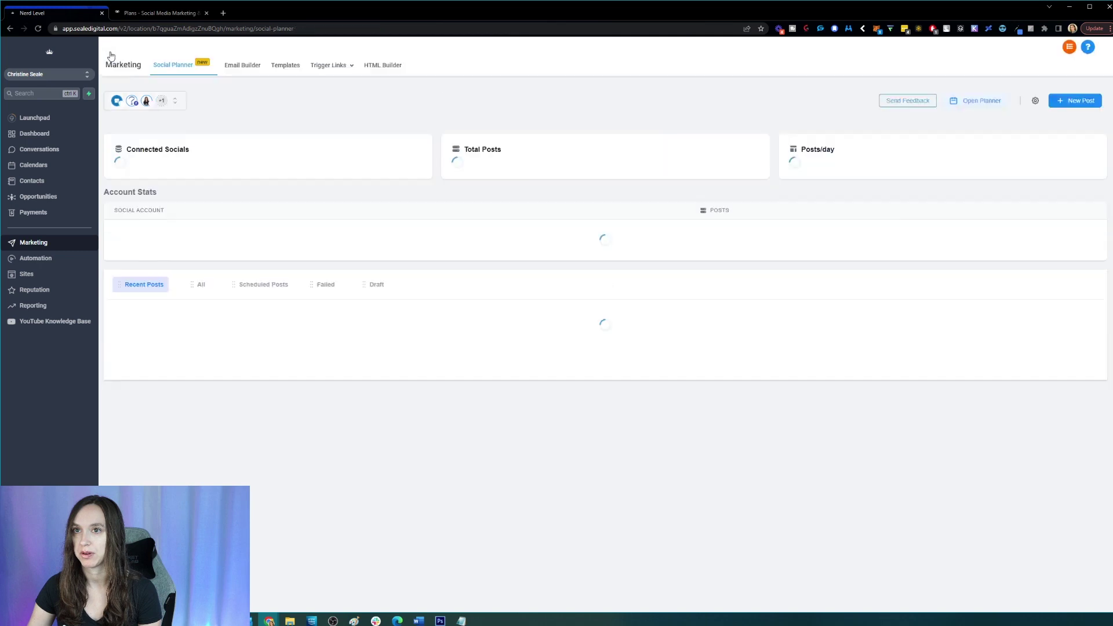
# From the May 2022 planner calendar, edit the May 31 Hootsuite post with its image
pyautogui.click(982, 102)
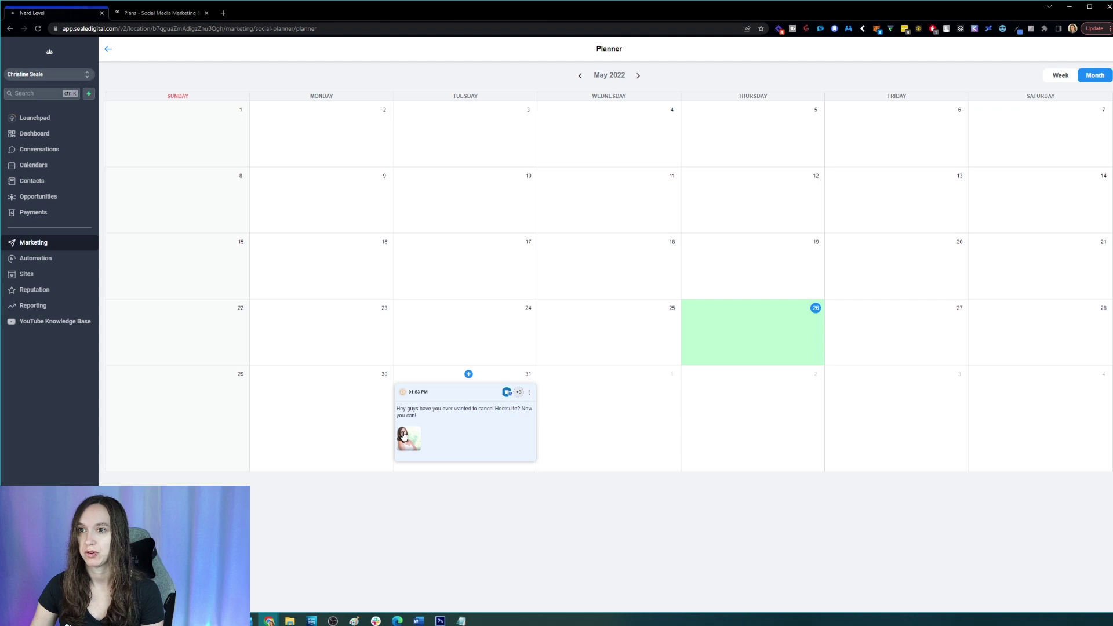
pyautogui.click(528, 393)
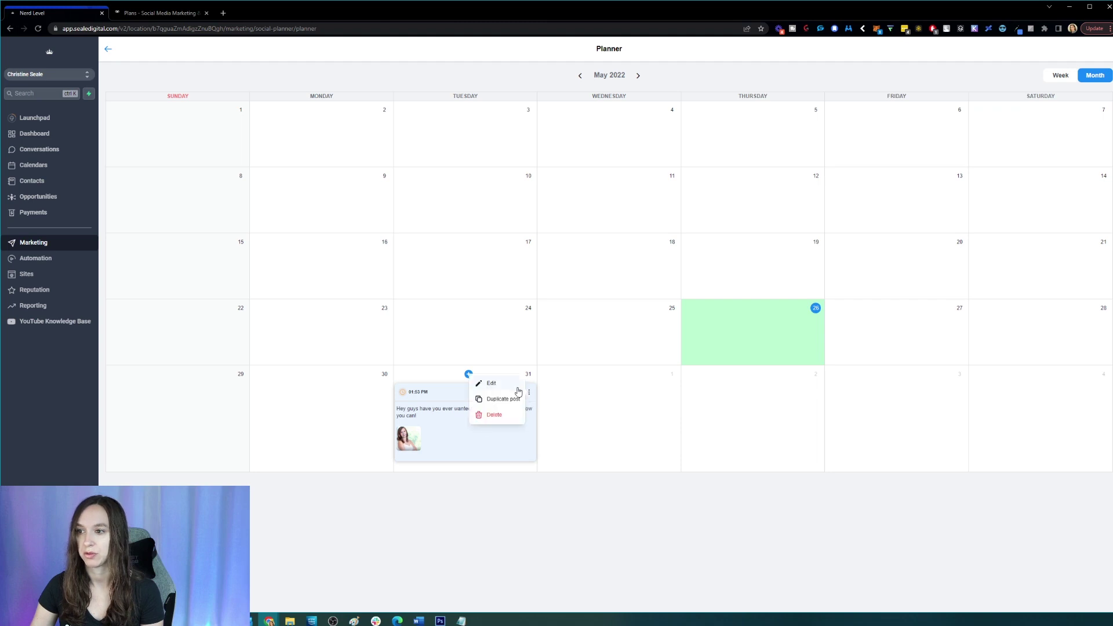
pyautogui.click(515, 386)
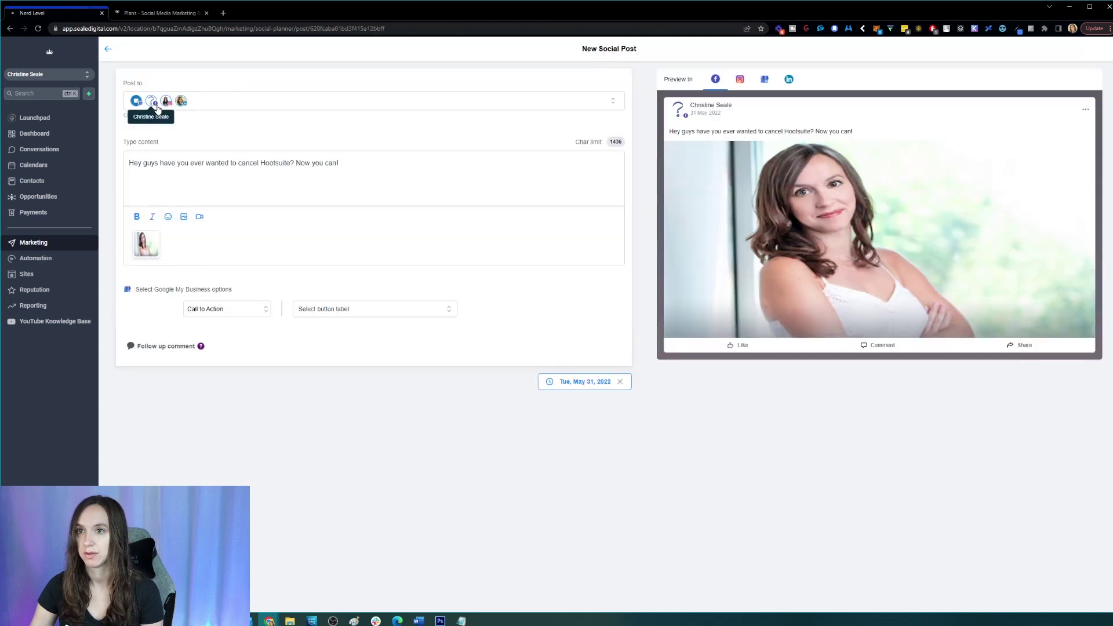